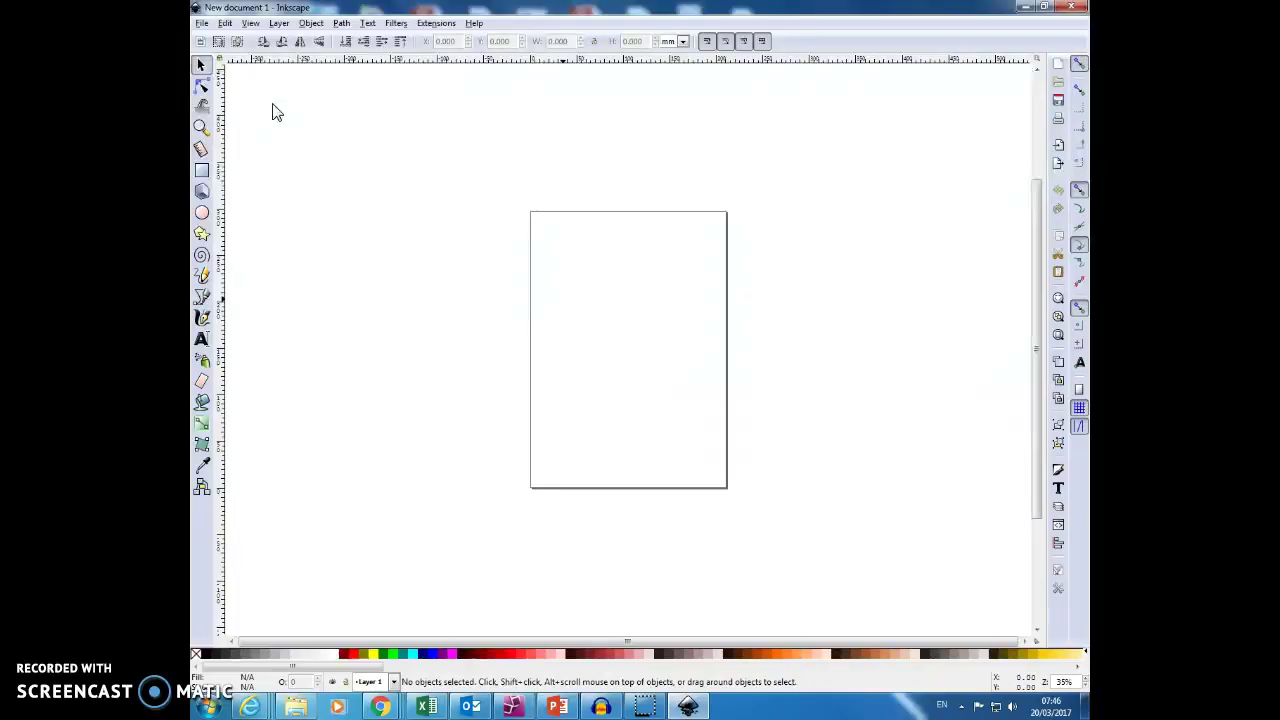
- Draw a curling open freehand line about 115 by 74 mm across the upper part of the page with the Pencil tool
{"action": "left_click", "coordinate": [268, 106]}
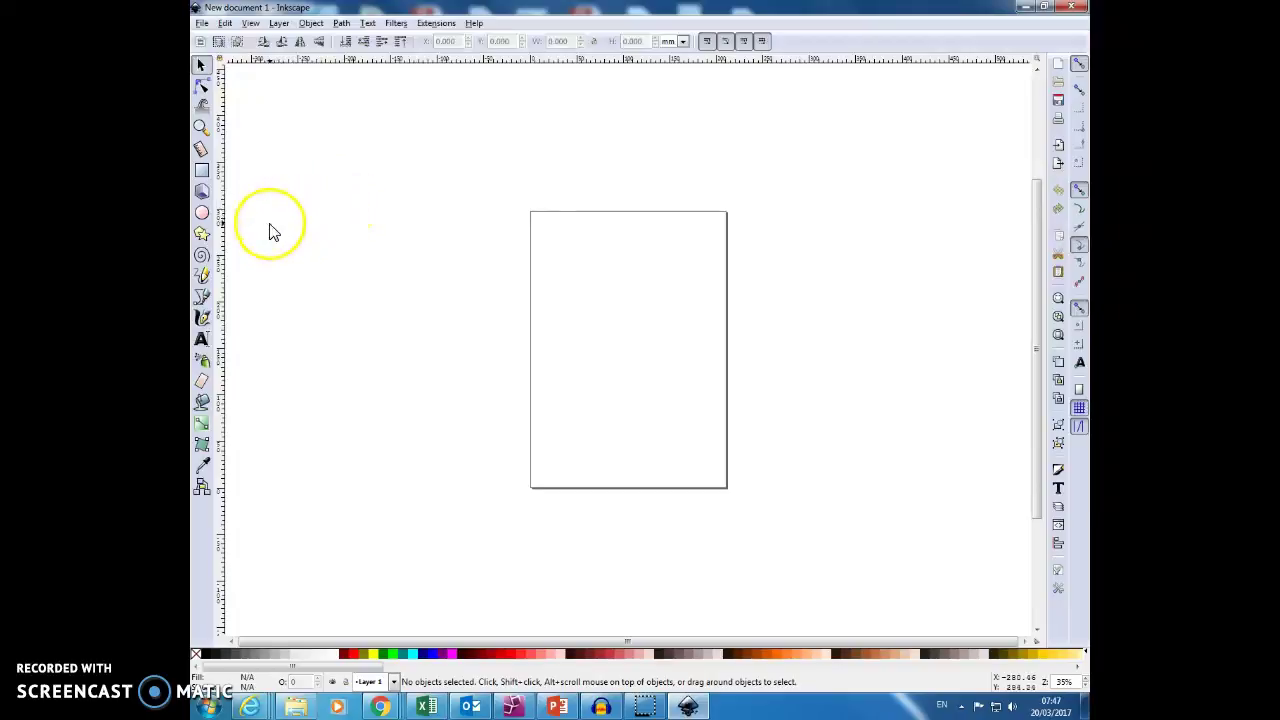
{"action": "left_click", "coordinate": [202, 276]}
{"action": "mouse_move", "coordinate": [550, 295]}
{"action": "left_mouse_down"}
{"action": "mouse_move", "coordinate": [560, 260]}
{"action": "mouse_move", "coordinate": [655, 263]}
{"action": "mouse_move", "coordinate": [630, 240]}
{"action": "mouse_move", "coordinate": [606, 249]}
{"action": "mouse_move", "coordinate": [589, 237]}
{"action": "mouse_move", "coordinate": [598, 251]}
{"action": "left_mouse_up"}
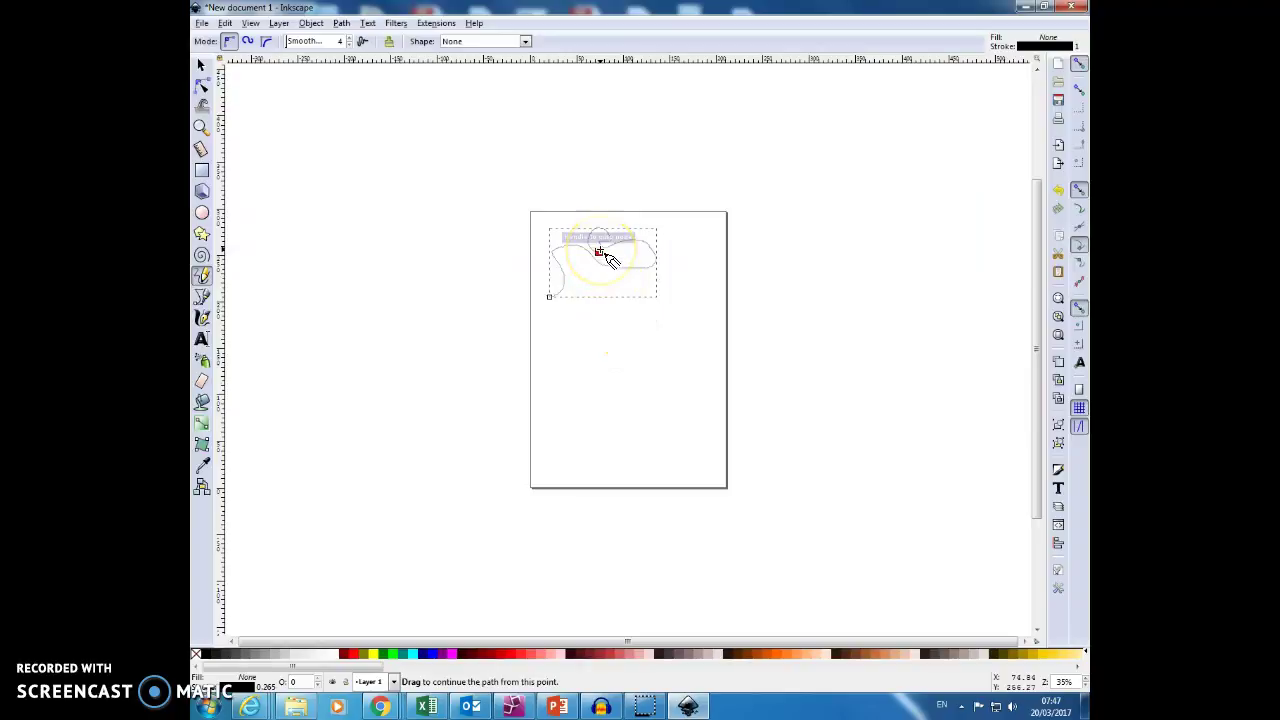
- Examine the freehand line's edge at very high magnification and return to a view of the page
{"action": "key", "text": "plus"}
{"action": "key", "text": "plus"}
{"action": "key", "text": "plus"}
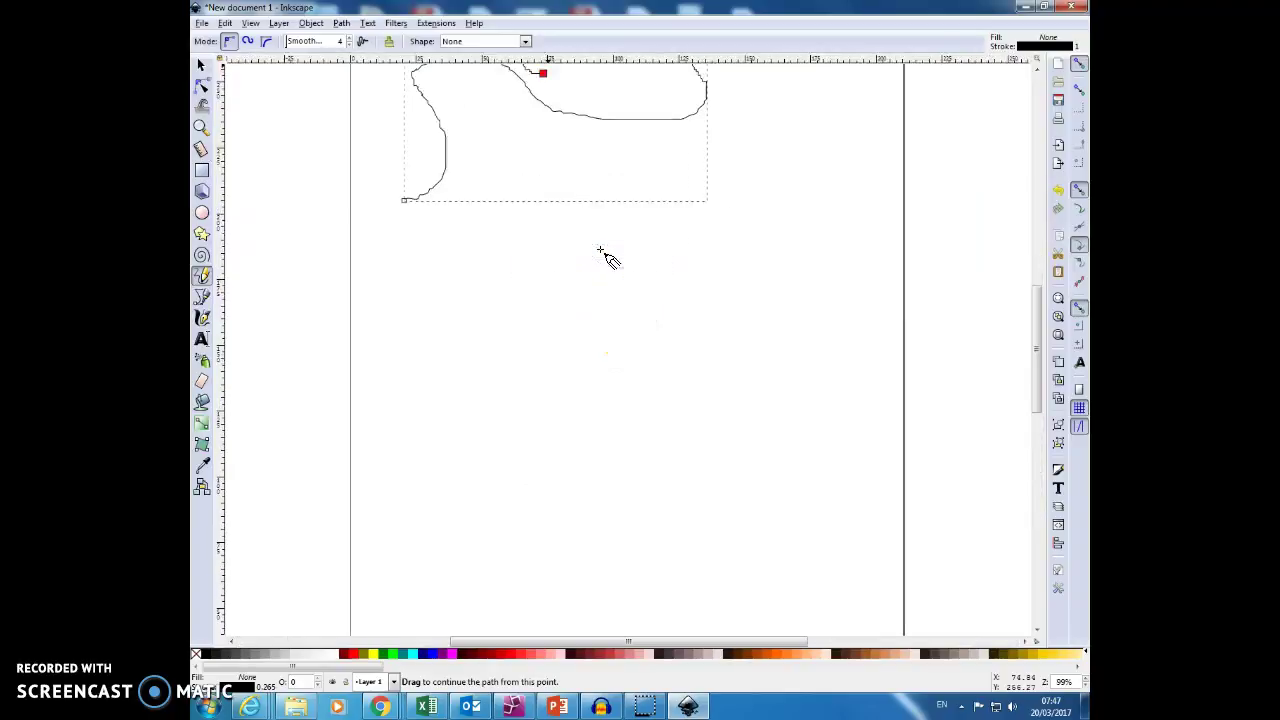
{"action": "left_click", "coordinate": [1078, 392]}
{"action": "left_click_drag", "start_coordinate": [1040, 349], "coordinate": [1037, 287]}
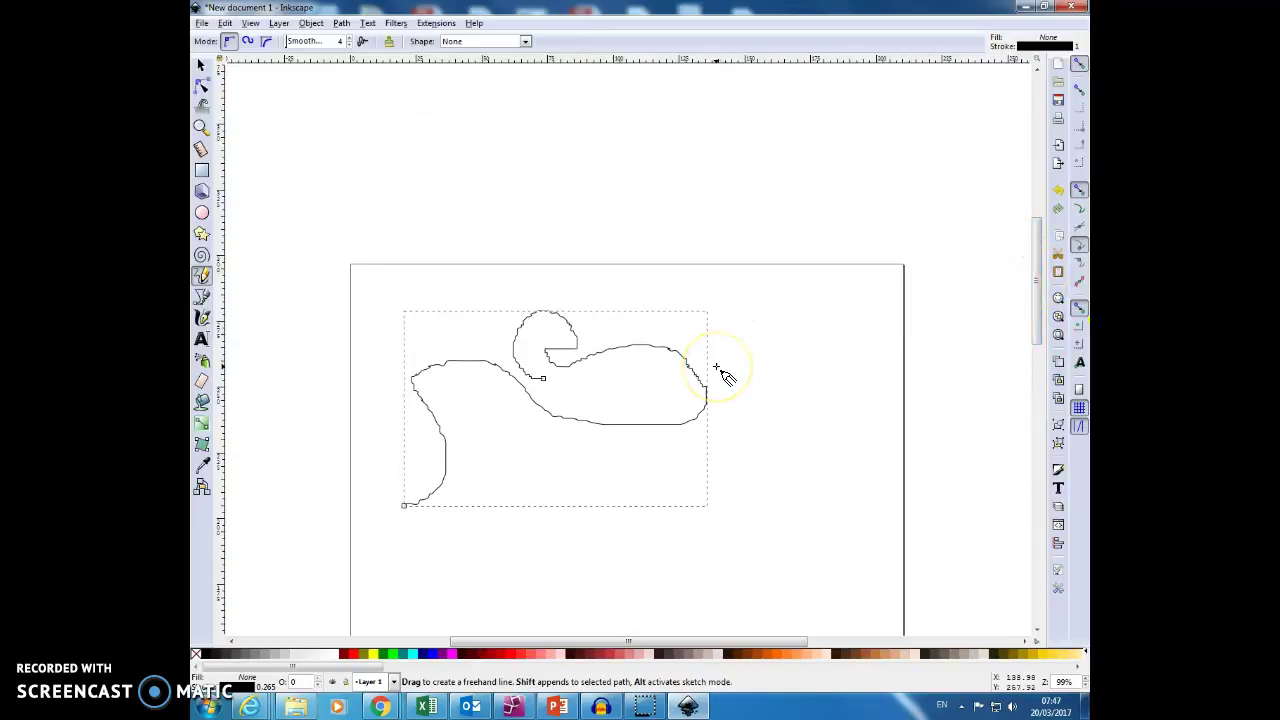
{"action": "key", "text": "plus"}
{"action": "key", "text": "plus"}
{"action": "key", "text": "plus"}
{"action": "key", "text": "plus"}
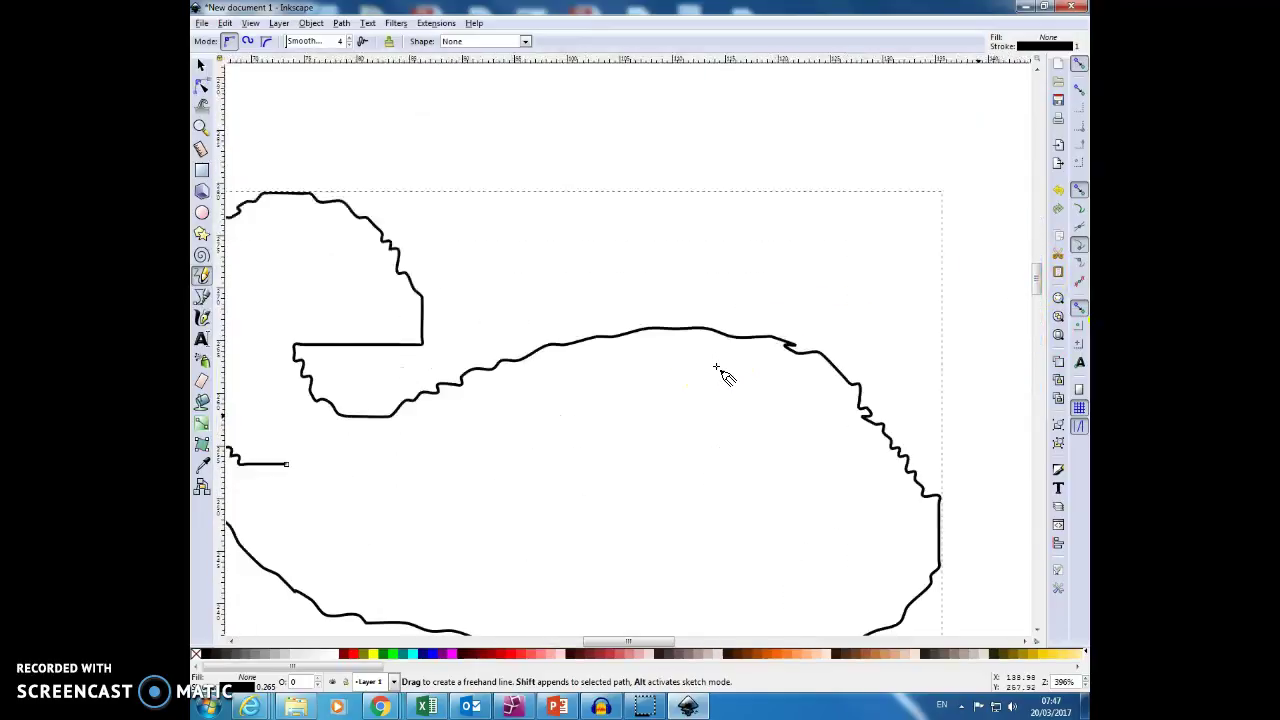
{"action": "key", "text": "plus"}
{"action": "key", "text": "plus"}
{"action": "key", "text": "plus"}
{"action": "key", "text": "plus"}
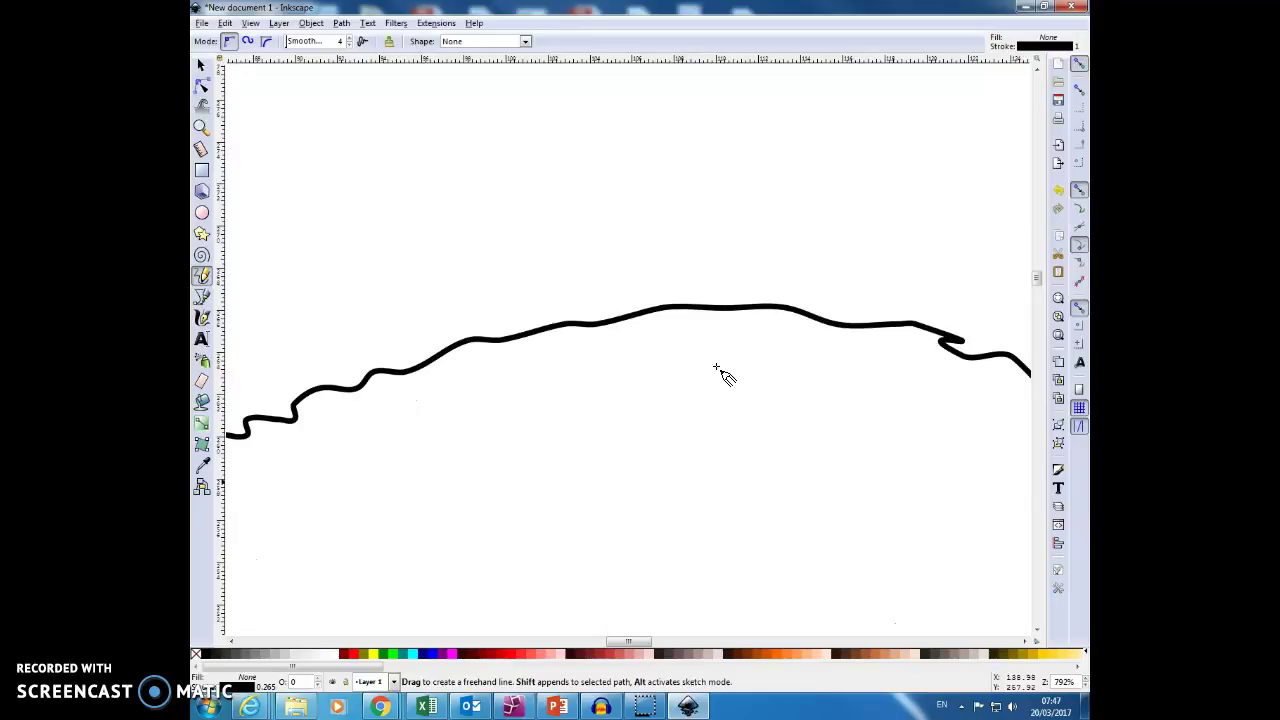
{"action": "key", "text": "plus"}
{"action": "key", "text": "plus"}
{"action": "key", "text": "plus"}
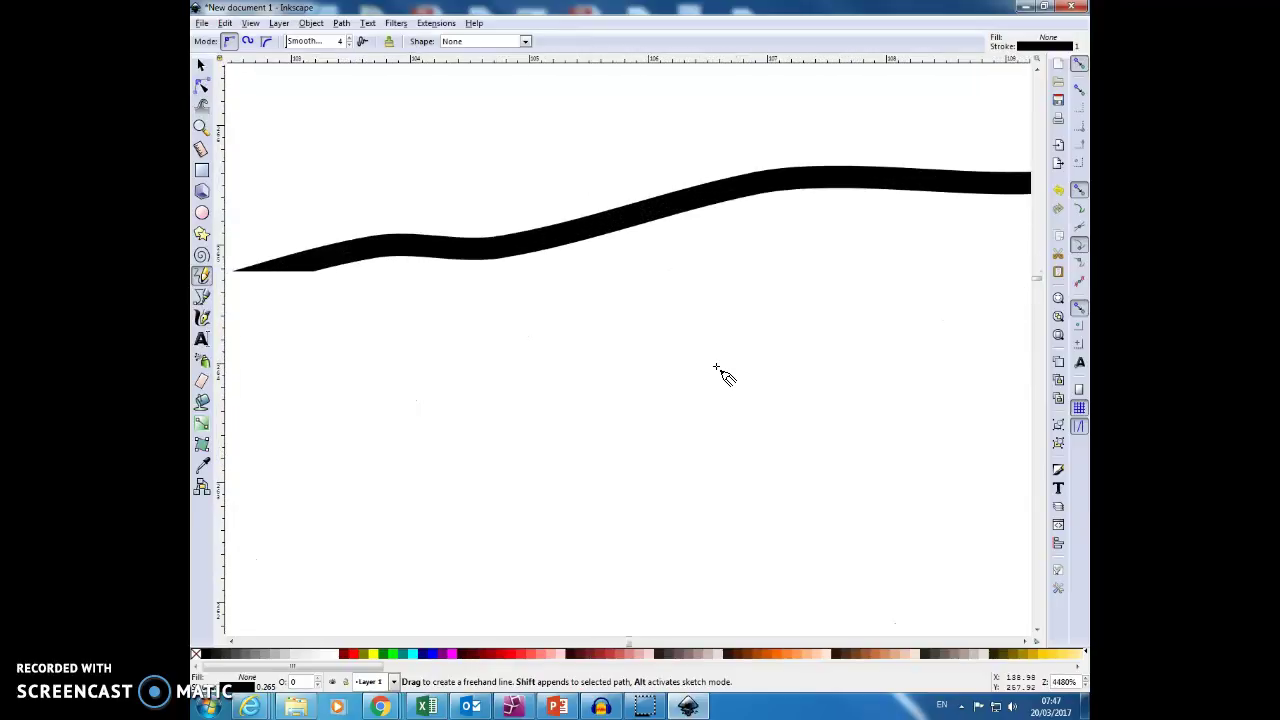
{"action": "key", "text": "minus"}
{"action": "key", "text": "minus"}
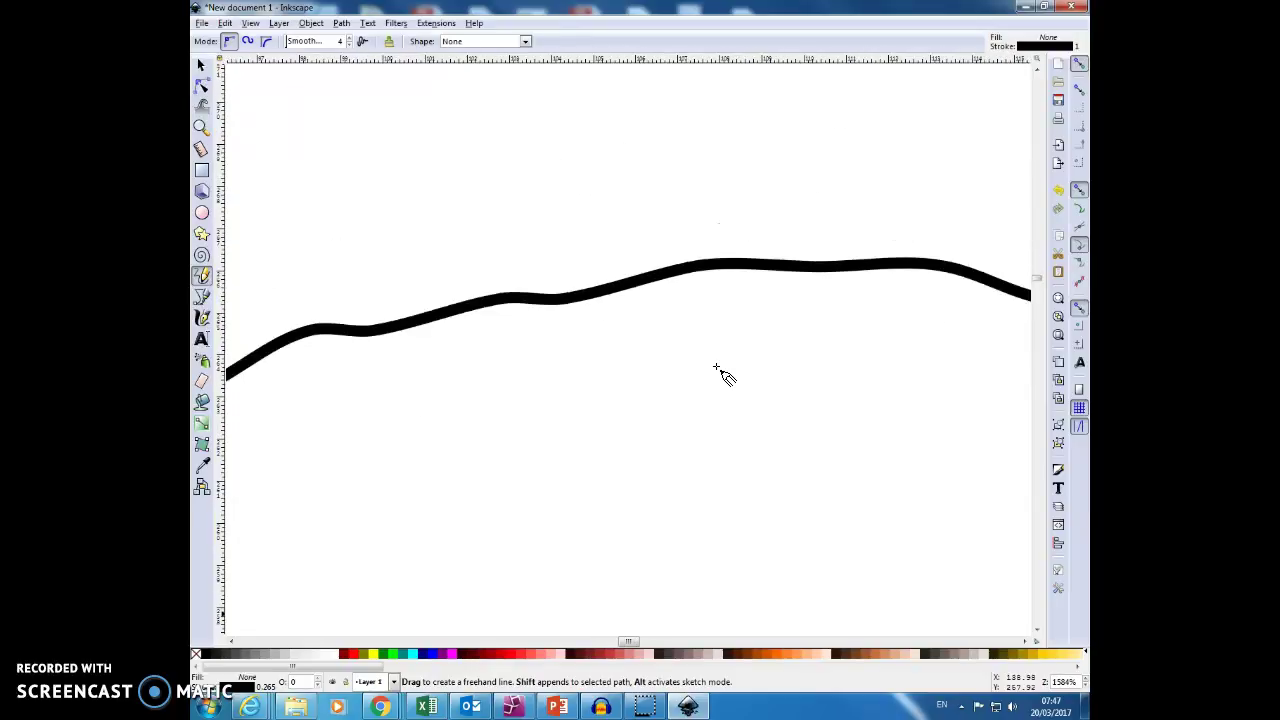
{"action": "key", "text": "plus"}
{"action": "key", "text": "plus"}
{"action": "key", "text": "plus"}
{"action": "key", "text": "plus"}
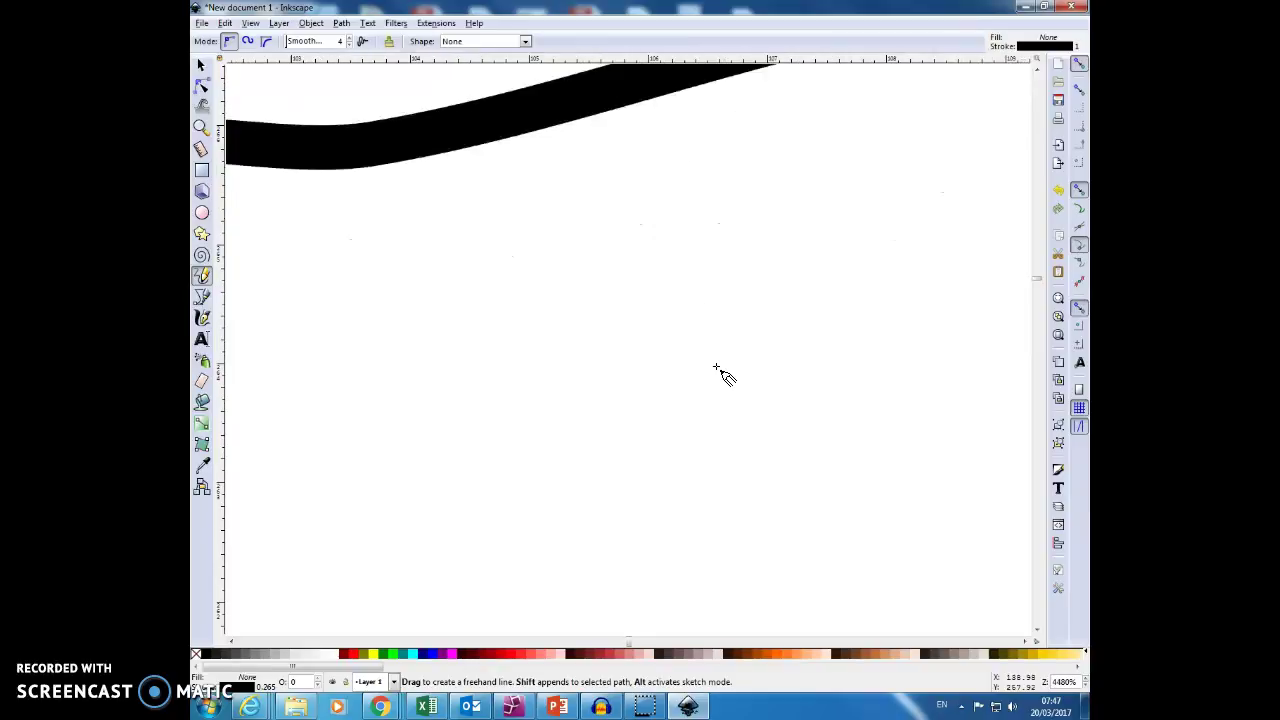
{"action": "key", "text": "minus"}
{"action": "key", "text": "minus"}
{"action": "key", "text": "minus"}
{"action": "key", "text": "minus"}
{"action": "key", "text": "minus"}
{"action": "key", "text": "minus"}
{"action": "key", "text": "minus"}
{"action": "key", "text": "minus"}
{"action": "key", "text": "minus"}
{"action": "key", "text": "minus"}
{"action": "key", "text": "minus"}
{"action": "key", "text": "minus"}
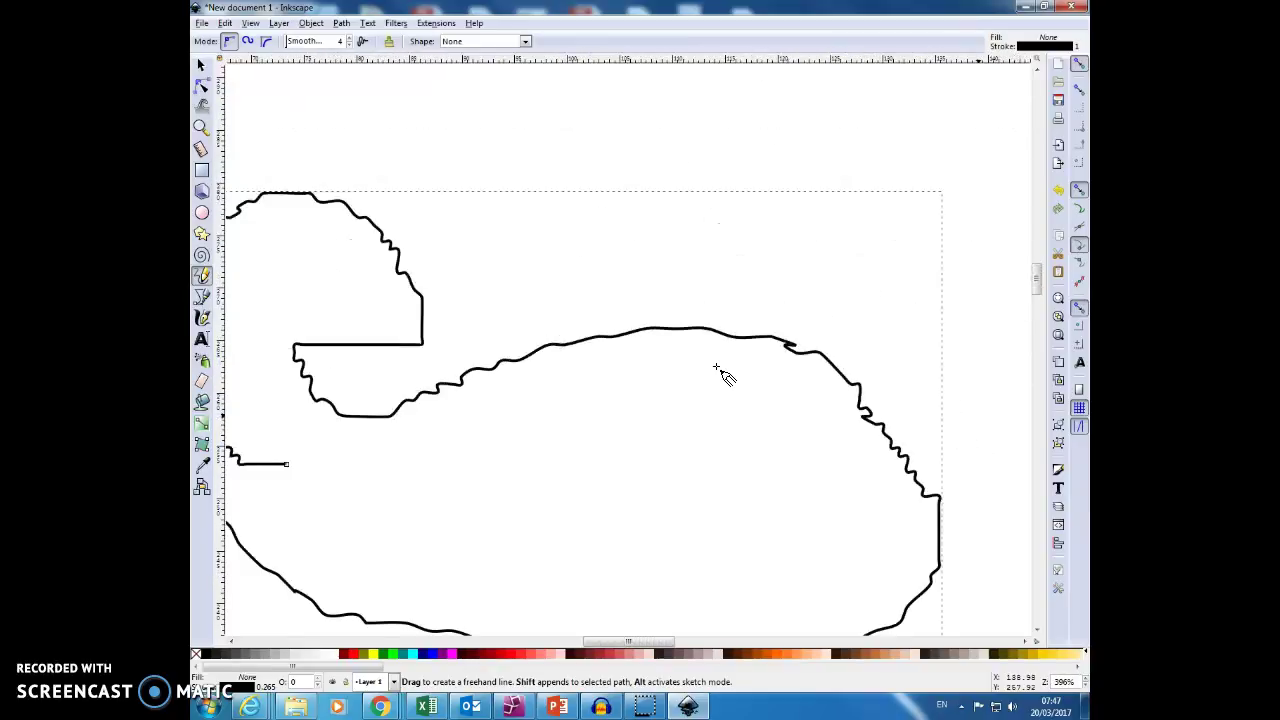
{"action": "key", "text": "minus"}
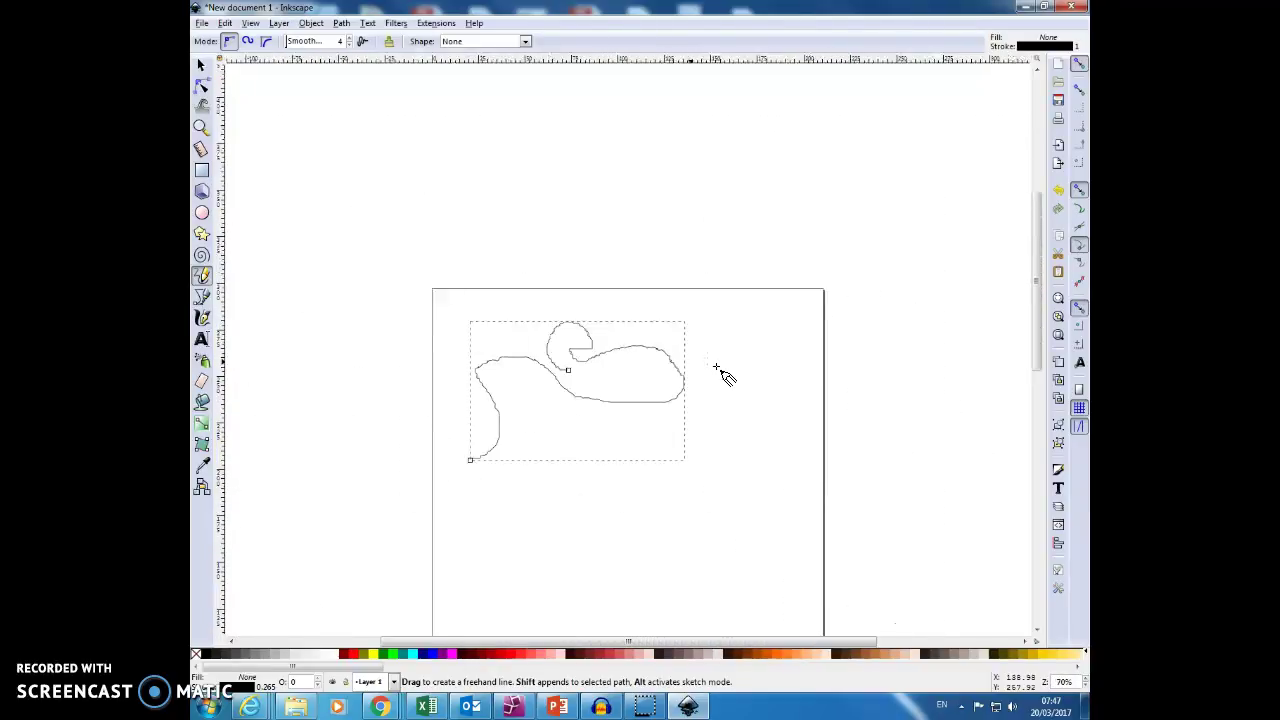
{"action": "left_click_drag", "start_coordinate": [1036, 310], "coordinate": [1047, 375]}
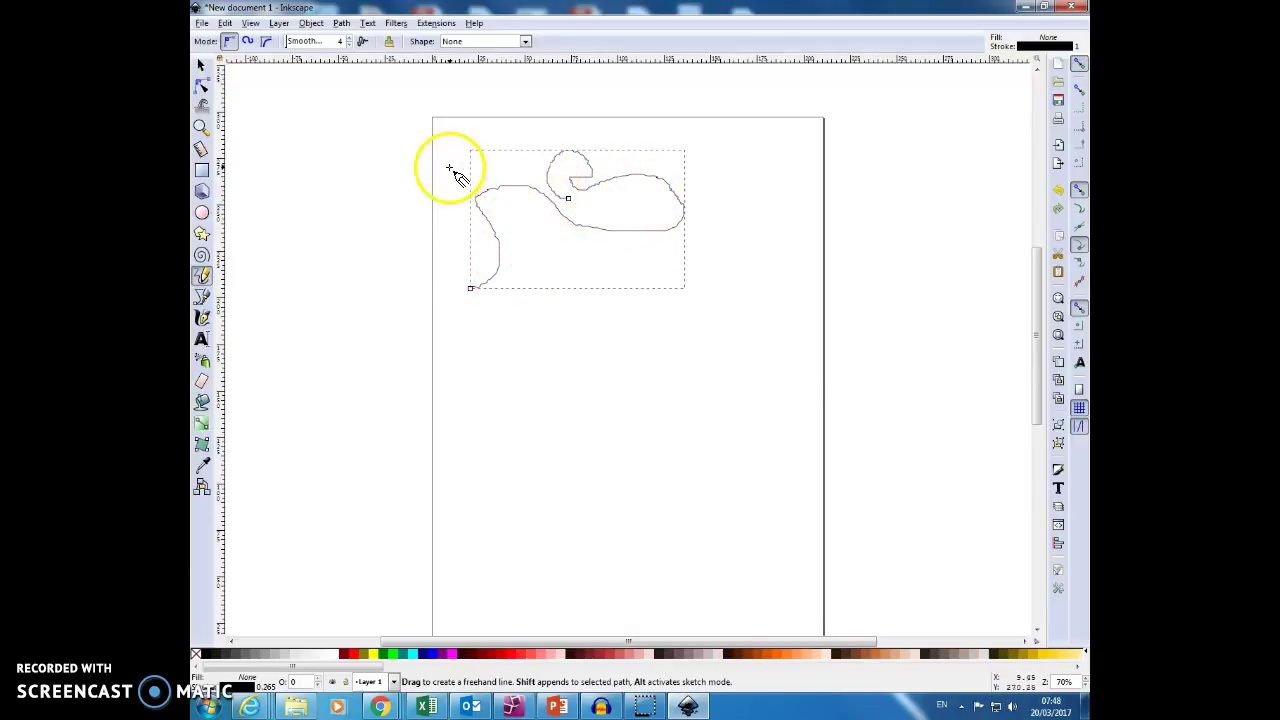
{"action": "left_click", "coordinate": [256, 22]}
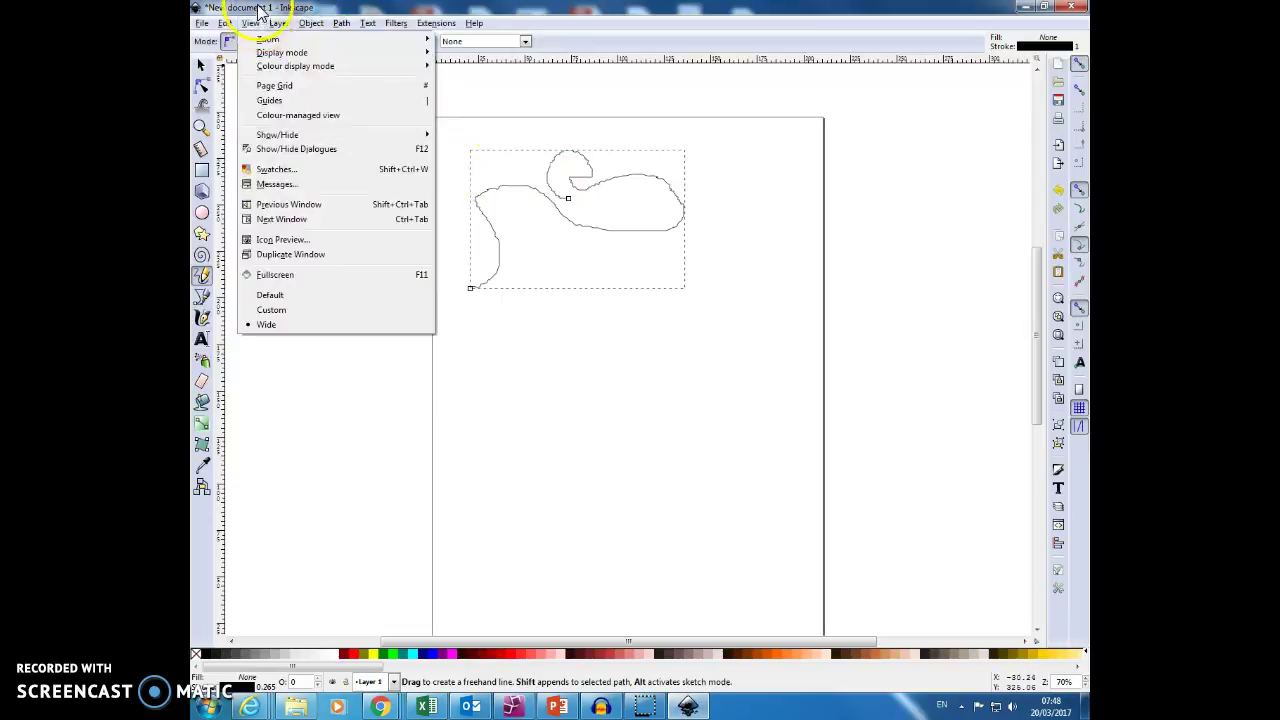
{"action": "left_click", "coordinate": [250, 22]}
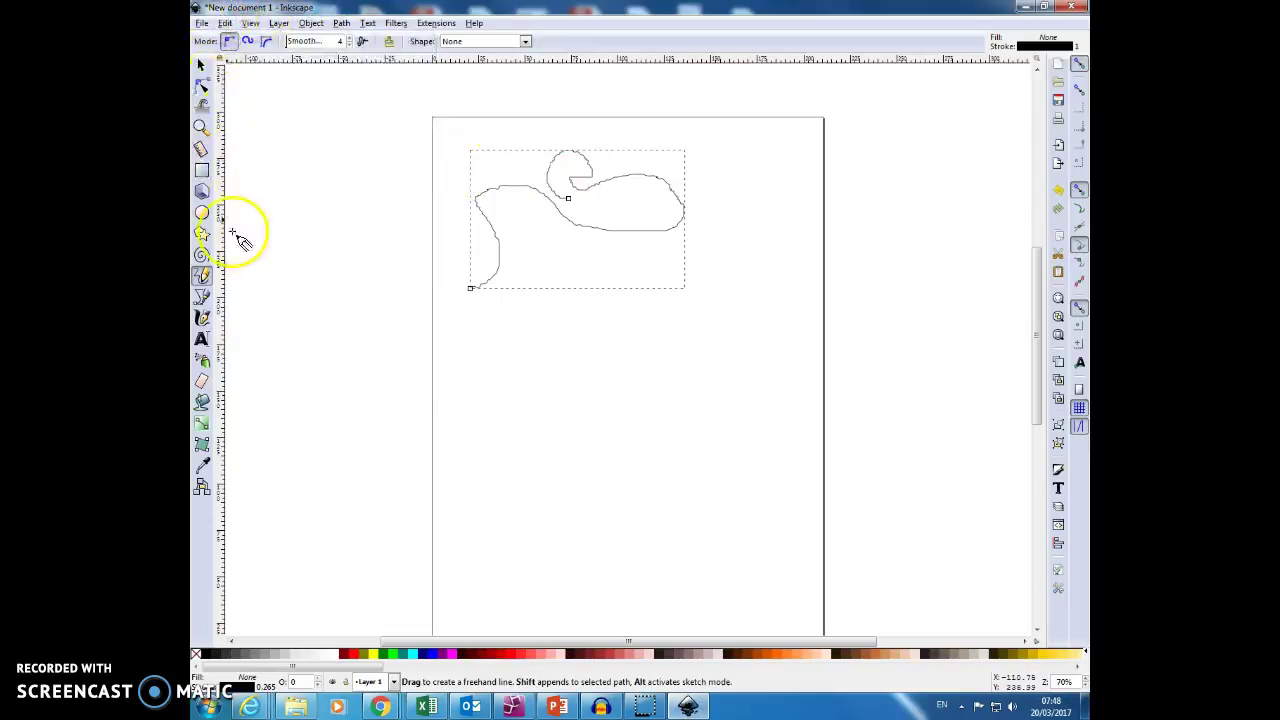
- Draw an ellipse about 87 by 56 mm below the freehand line and extend its arc until the shape is nearly full
{"action": "left_click", "coordinate": [201, 212]}
{"action": "left_click_drag", "start_coordinate": [531, 337], "coordinate": [692, 438]}
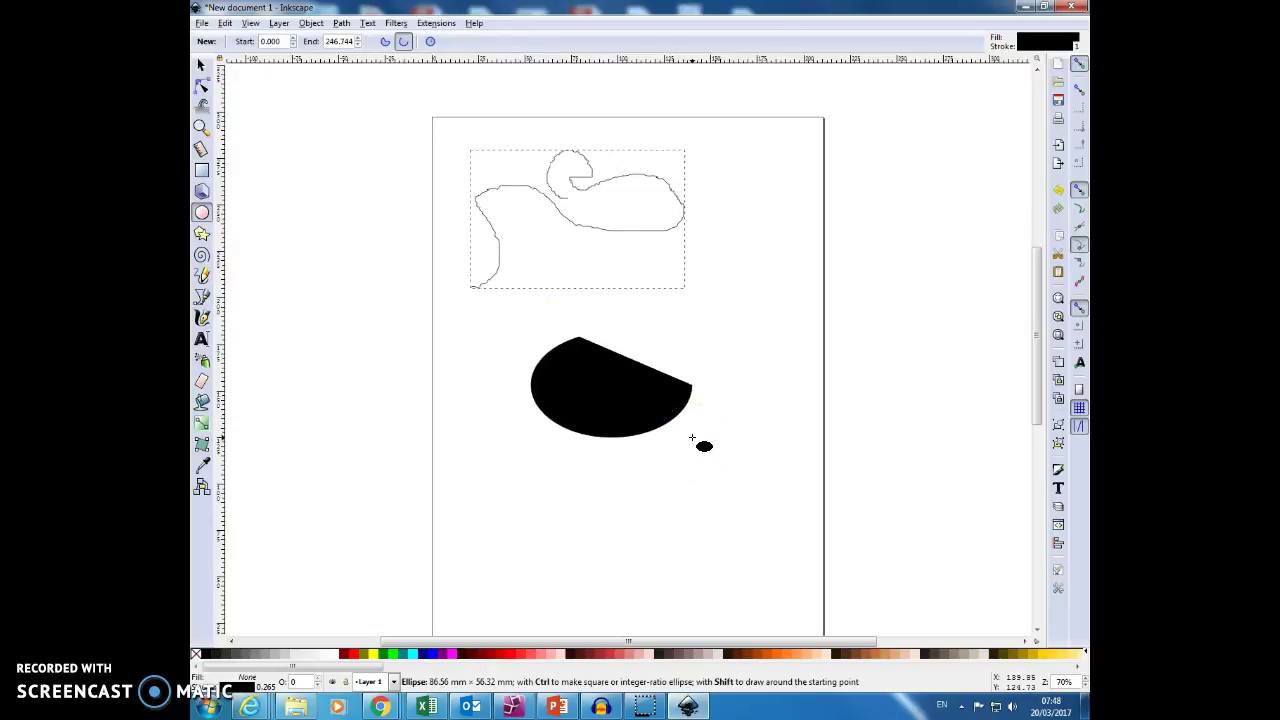
{"action": "left_click_drag", "start_coordinate": [692, 438], "coordinate": [692, 436]}
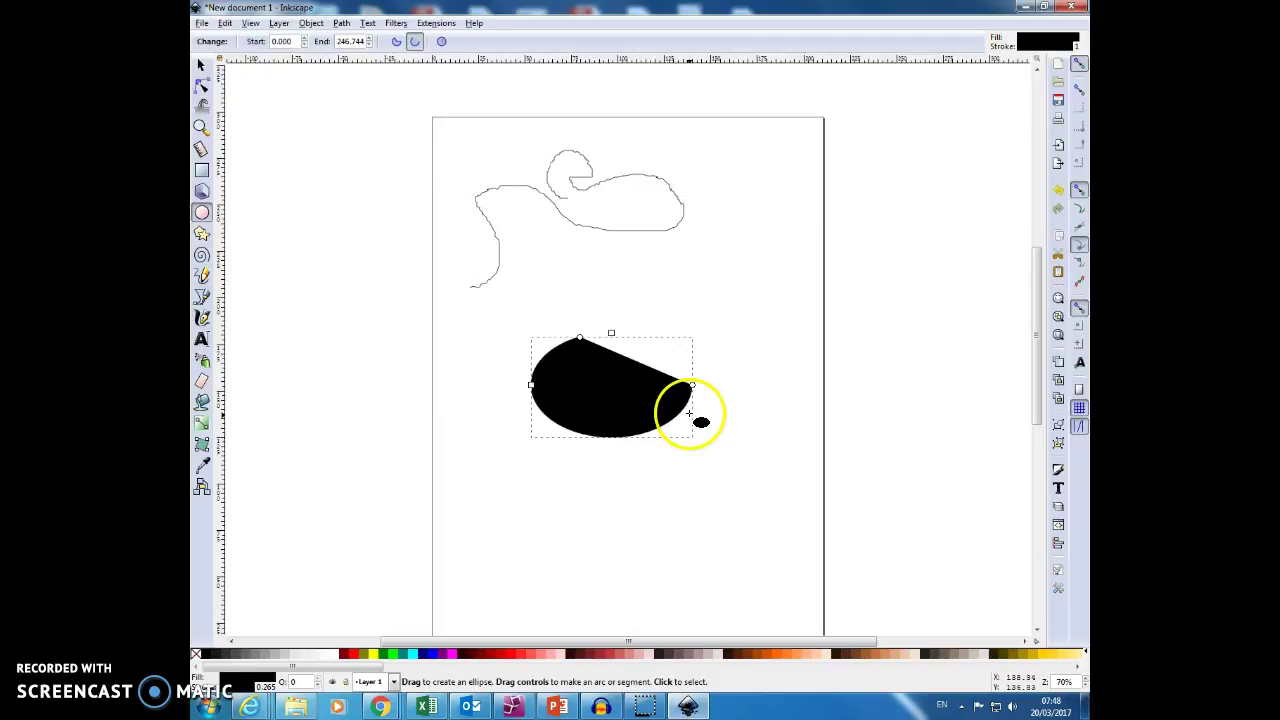
{"action": "left_click_drag", "start_coordinate": [692, 386], "coordinate": [586, 345]}
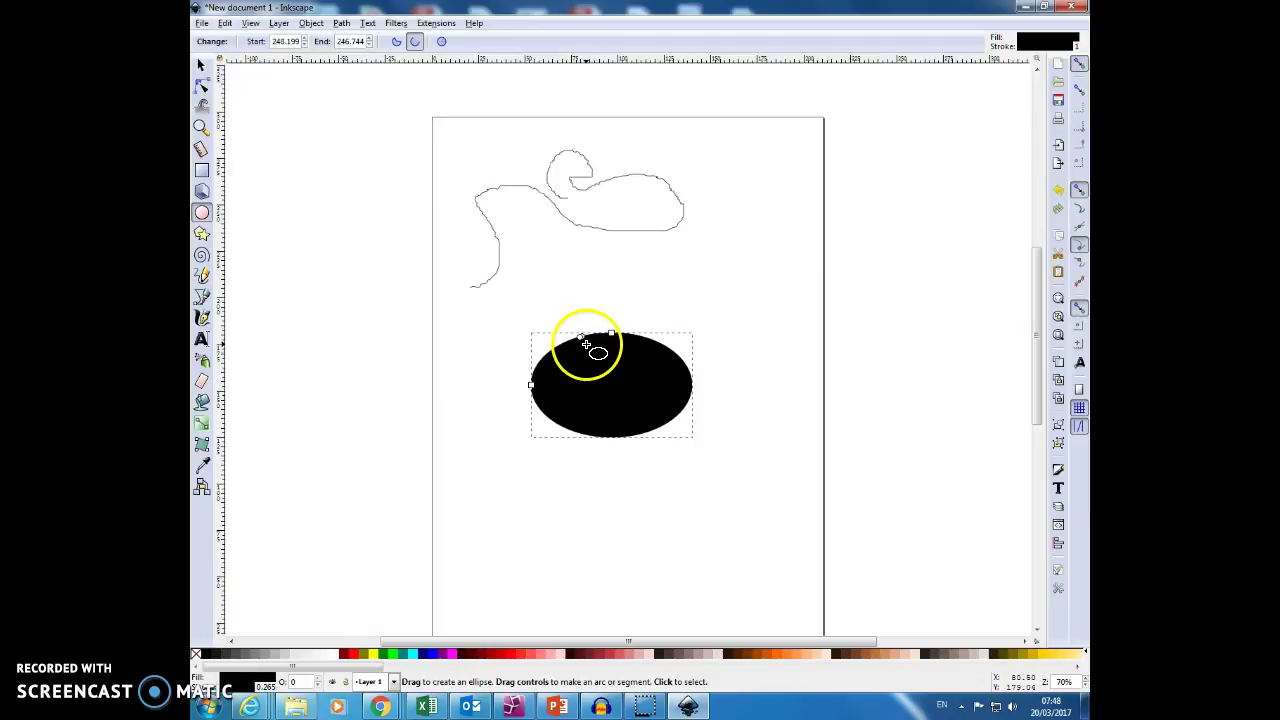
- Draw a rectangle about 45 by 34 mm below the ellipse and move it to about X 141, Y 66 mm
{"action": "left_click", "coordinate": [201, 170]}
{"action": "left_click_drag", "start_coordinate": [505, 520], "coordinate": [589, 584]}
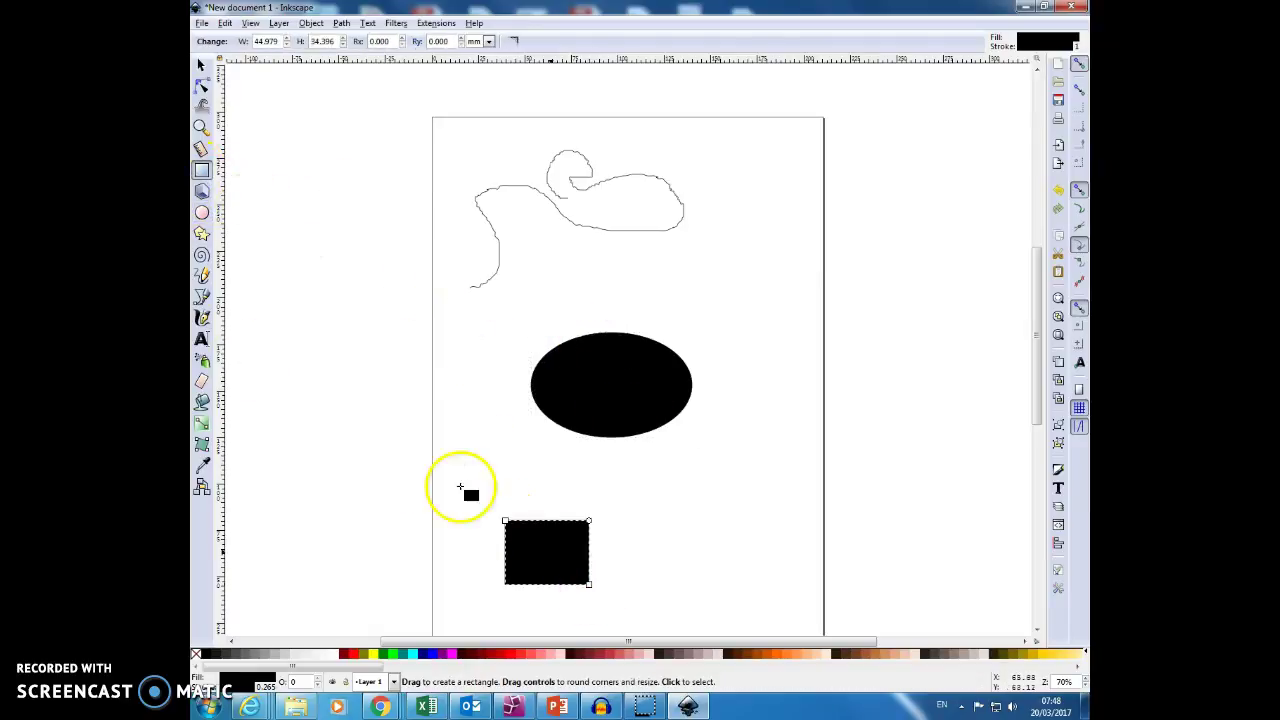
{"action": "left_click", "coordinate": [205, 67]}
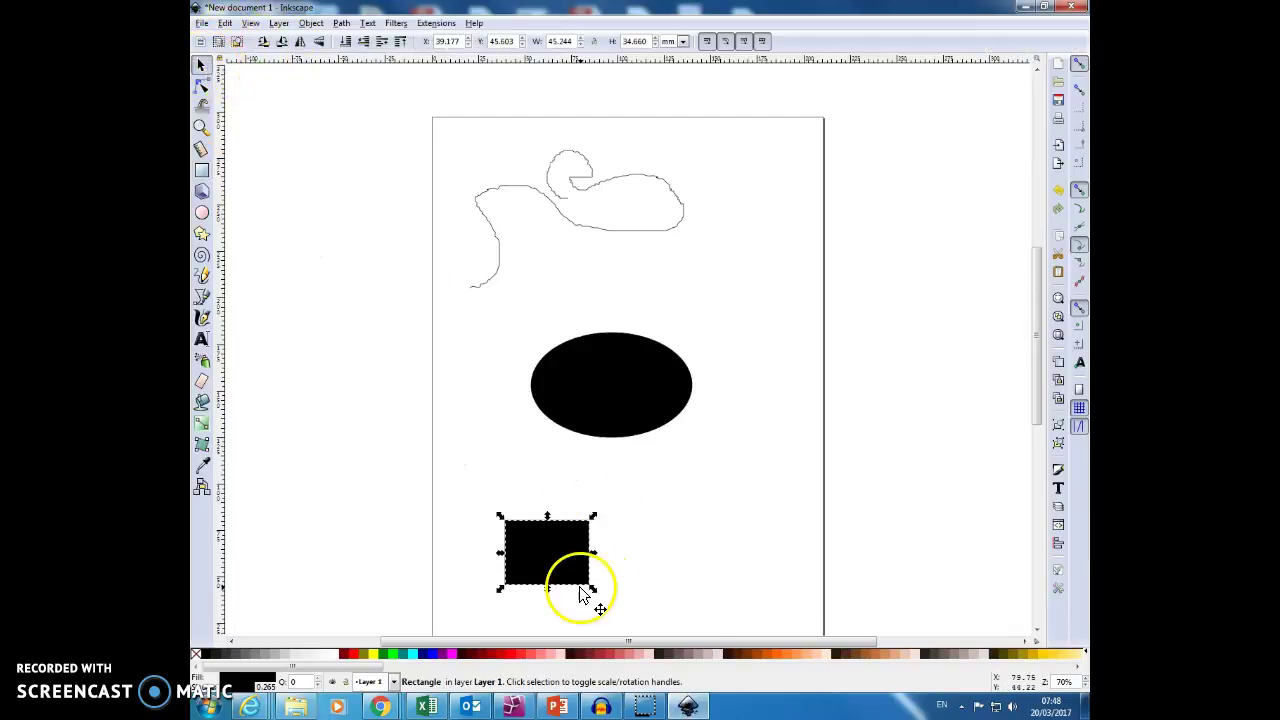
{"action": "left_click_drag", "start_coordinate": [557, 543], "coordinate": [749, 510]}
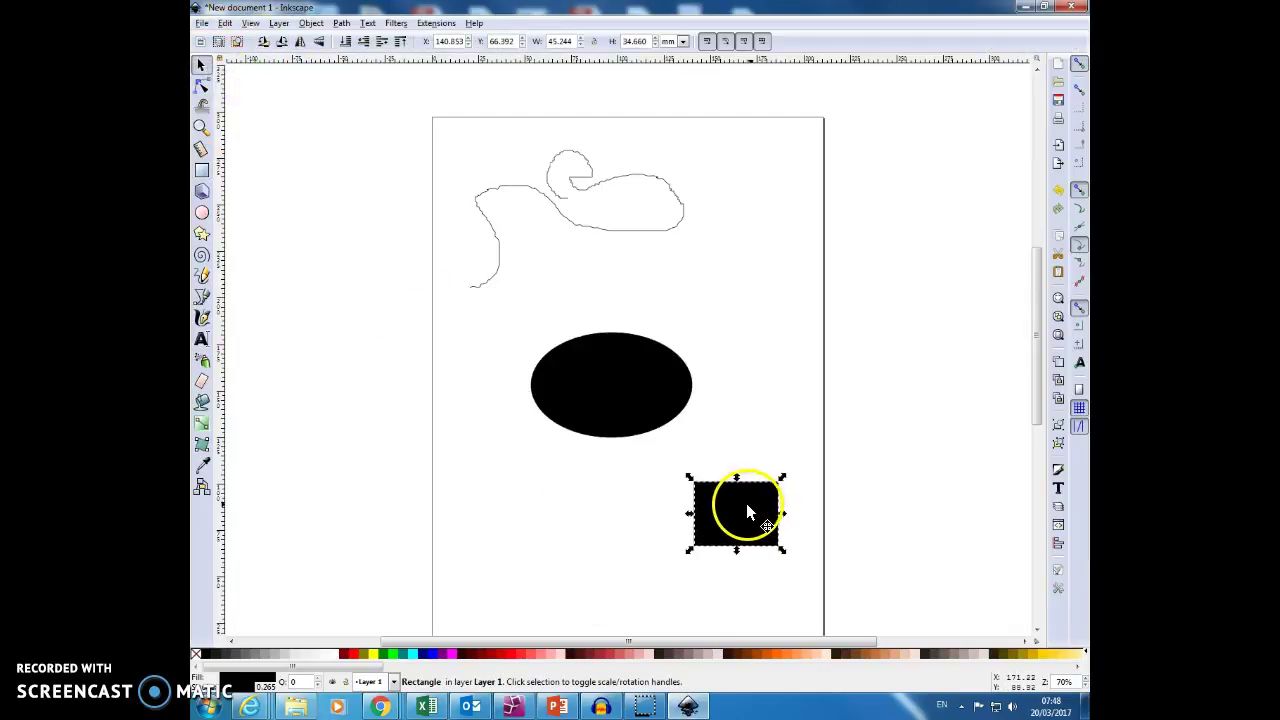
- Narrow the ellipse to about 63 mm wide at about X 111, Y 154 mm, and nudge the freehand line slightly
{"action": "left_click", "coordinate": [606, 374]}
{"action": "left_click_drag", "start_coordinate": [697, 384], "coordinate": [698, 333]}
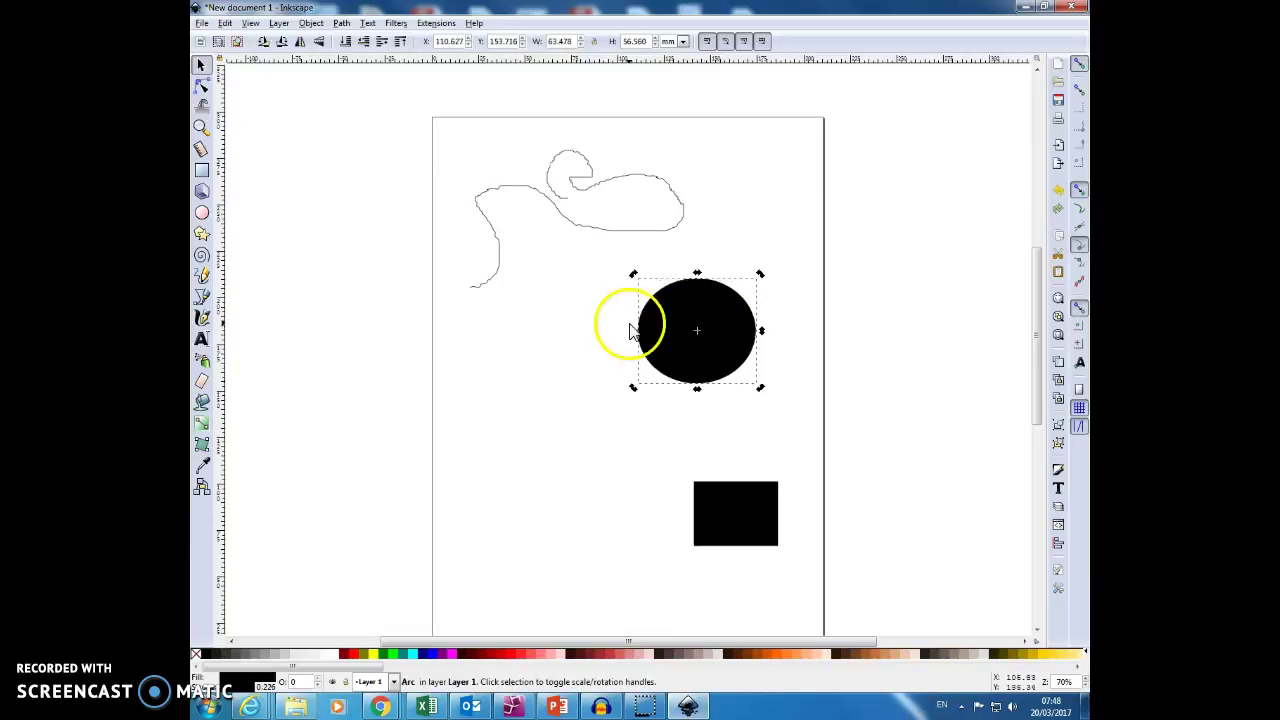
{"action": "left_click", "coordinate": [594, 238]}
{"action": "mouse_move", "coordinate": [577, 229]}
{"action": "left_mouse_down"}
{"action": "mouse_move", "coordinate": [608, 289]}
{"action": "mouse_move", "coordinate": [583, 269]}
{"action": "mouse_move", "coordinate": [581, 236]}
{"action": "left_mouse_up"}
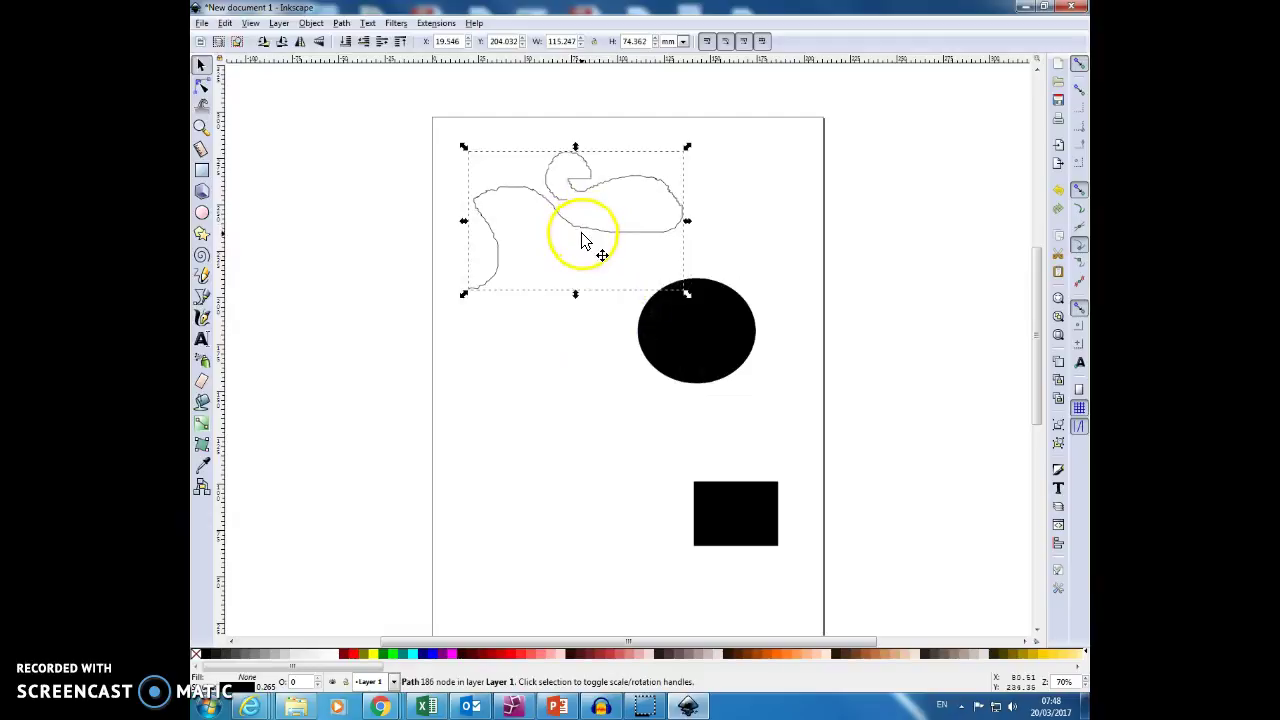
- Enlarge the rectangle slightly from its lower-right corner with the Node tool
{"action": "left_click", "coordinate": [201, 88]}
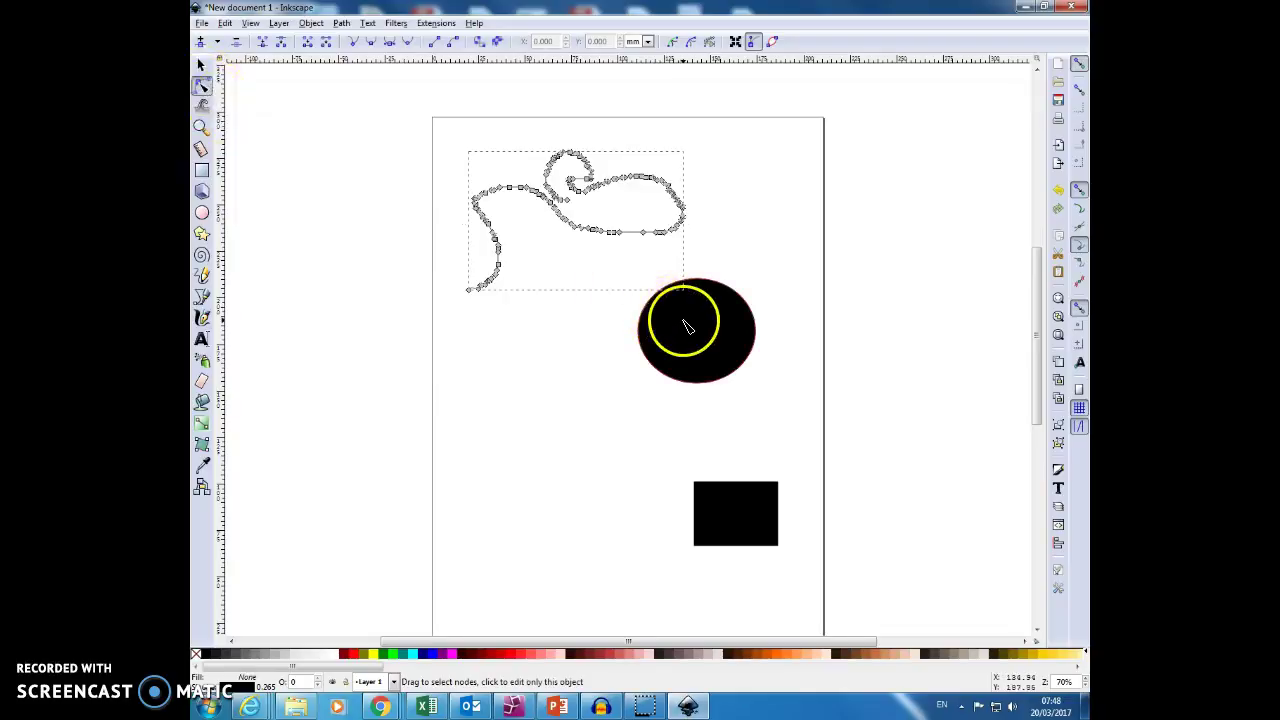
{"action": "left_click", "coordinate": [690, 323]}
{"action": "left_click", "coordinate": [748, 512]}
{"action": "mouse_move", "coordinate": [778, 546]}
{"action": "left_mouse_down"}
{"action": "mouse_move", "coordinate": [740, 530]}
{"action": "mouse_move", "coordinate": [784, 561]}
{"action": "mouse_move", "coordinate": [784, 544]}
{"action": "mouse_move", "coordinate": [784, 575]}
{"action": "mouse_move", "coordinate": [786, 543]}
{"action": "left_mouse_up"}
{"action": "mouse_move", "coordinate": [781, 484]}
{"action": "left_mouse_down"}
{"action": "mouse_move", "coordinate": [745, 520]}
{"action": "mouse_move", "coordinate": [766, 486]}
{"action": "mouse_move", "coordinate": [770, 518]}
{"action": "mouse_move", "coordinate": [757, 523]}
{"action": "mouse_move", "coordinate": [779, 485]}
{"action": "left_mouse_up"}
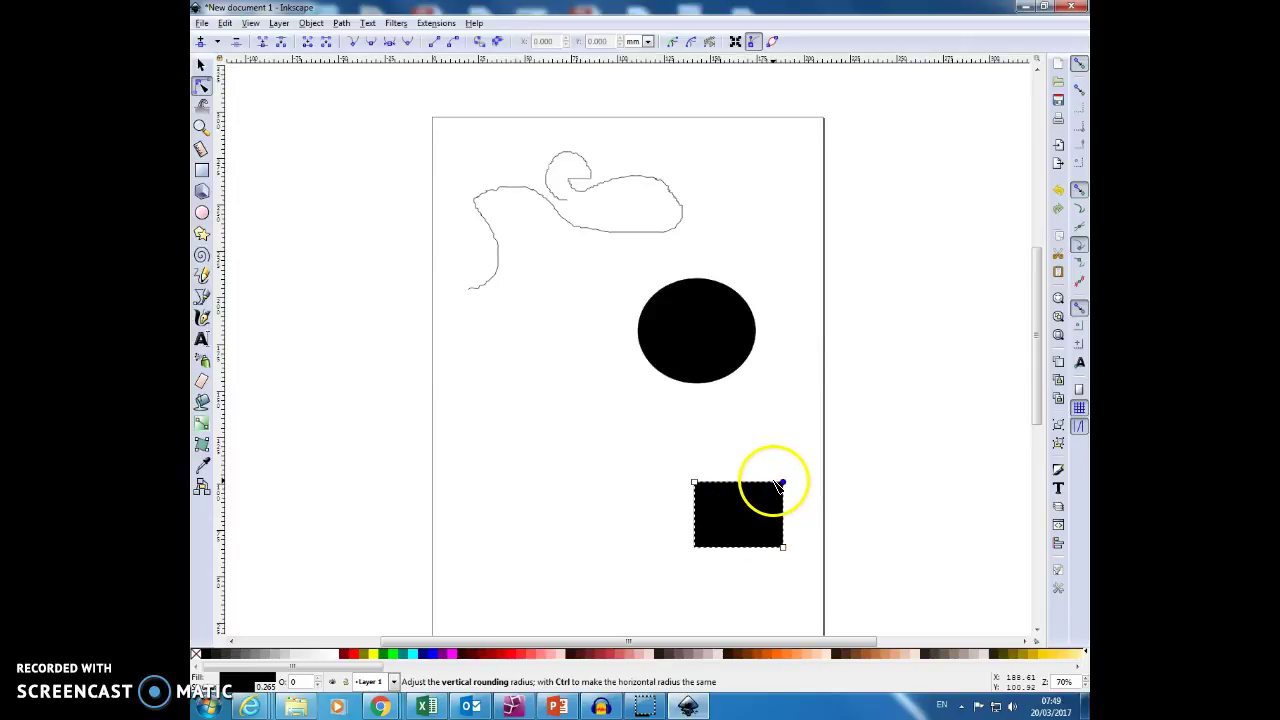
- Pull a node on the freehand line's lower edge down to about X 75, Y 215 mm and stretch its handle to form a rounded loop
{"action": "left_click", "coordinate": [708, 355]}
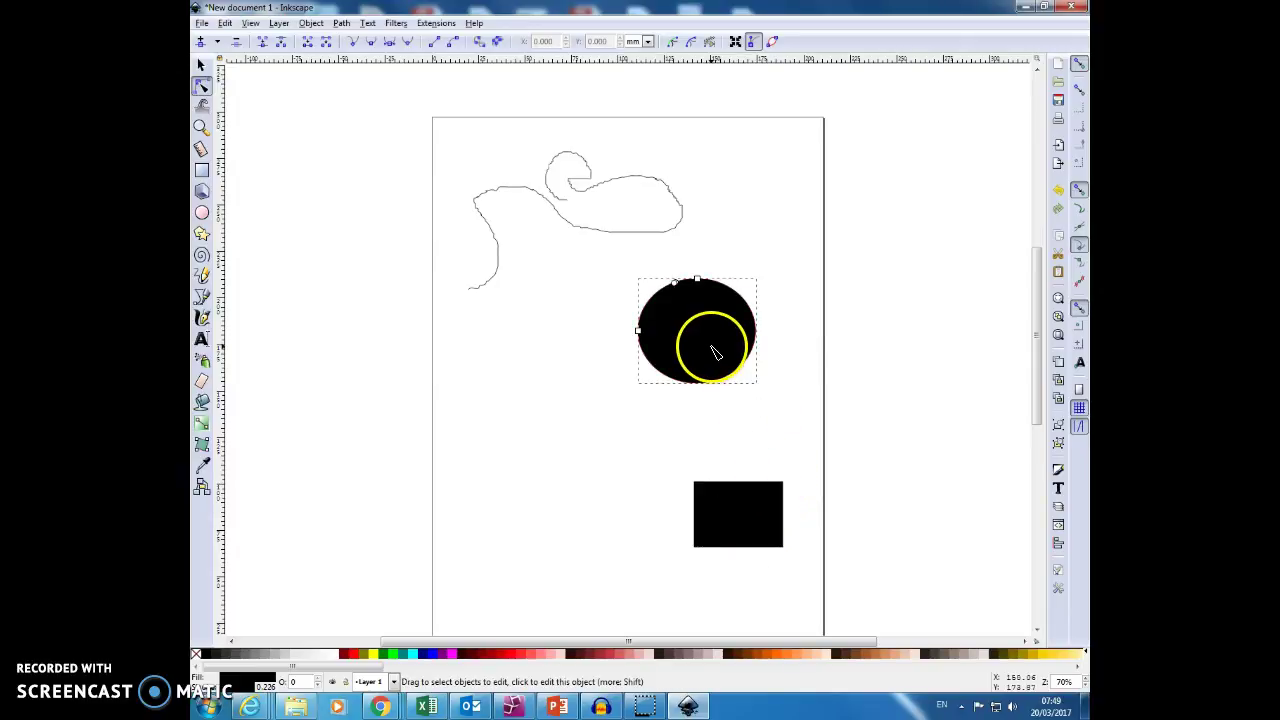
{"action": "left_click", "coordinate": [584, 230]}
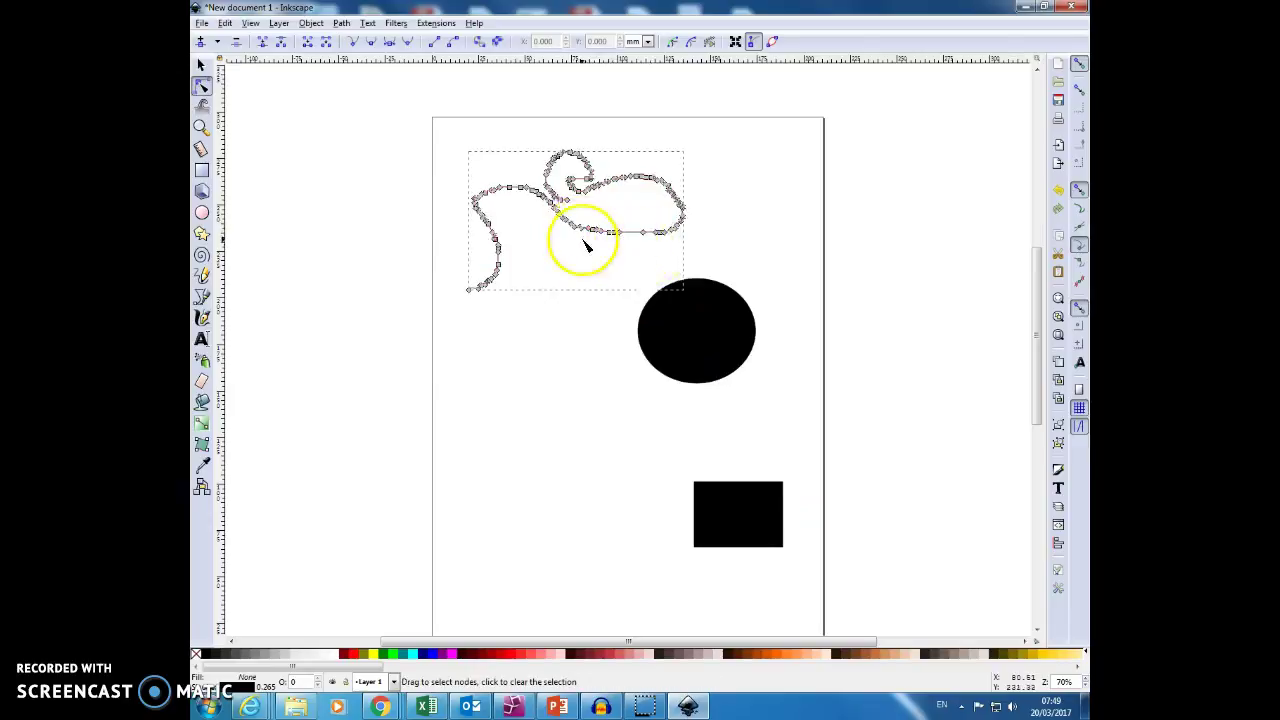
{"action": "left_click_drag", "start_coordinate": [592, 233], "coordinate": [666, 257]}
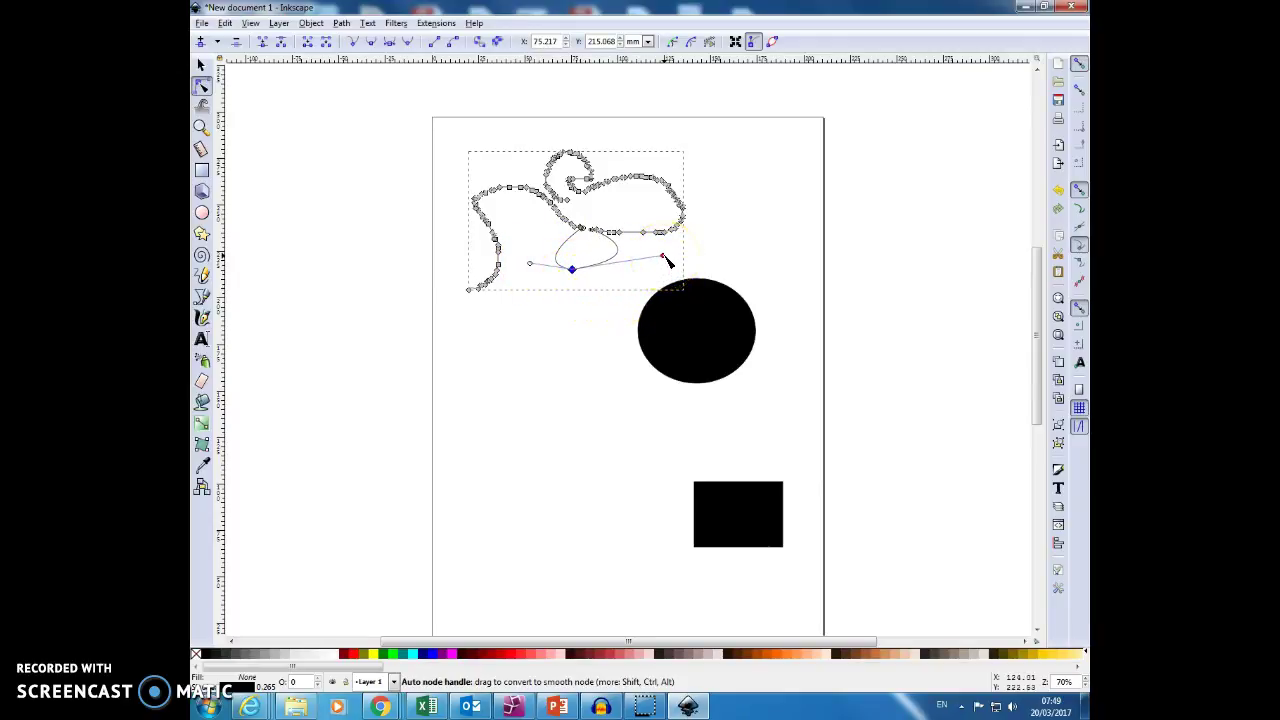
{"action": "left_click", "coordinate": [200, 65]}
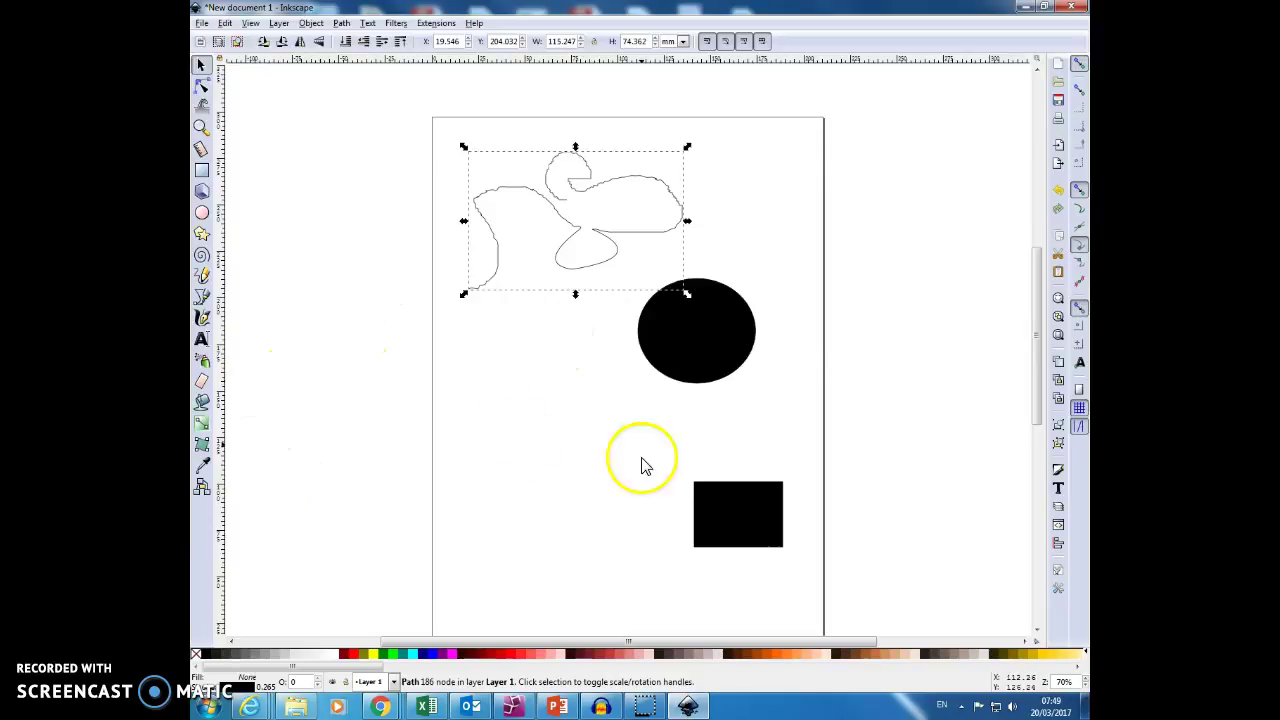
- Draw a closed, pear-like freehand shape in the empty area left of the rectangle with the Pencil tool
{"action": "left_click", "coordinate": [201, 275]}
{"action": "mouse_move", "coordinate": [500, 408]}
{"action": "left_mouse_down"}
{"action": "mouse_move", "coordinate": [477, 474]}
{"action": "mouse_move", "coordinate": [544, 513]}
{"action": "mouse_move", "coordinate": [615, 480]}
{"action": "mouse_move", "coordinate": [617, 437]}
{"action": "mouse_move", "coordinate": [598, 411]}
{"action": "mouse_move", "coordinate": [542, 377]}
{"action": "mouse_move", "coordinate": [500, 409]}
{"action": "left_mouse_up"}
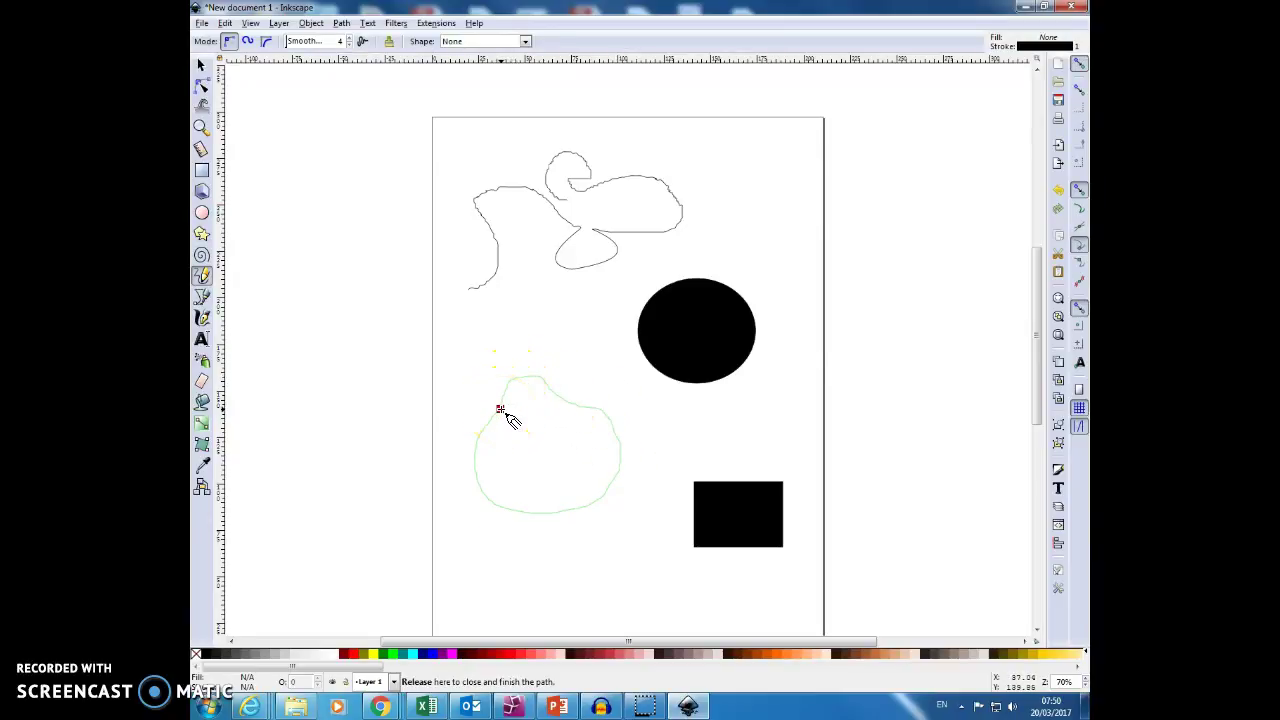
{"action": "left_click_drag", "start_coordinate": [500, 409], "coordinate": [501, 410]}
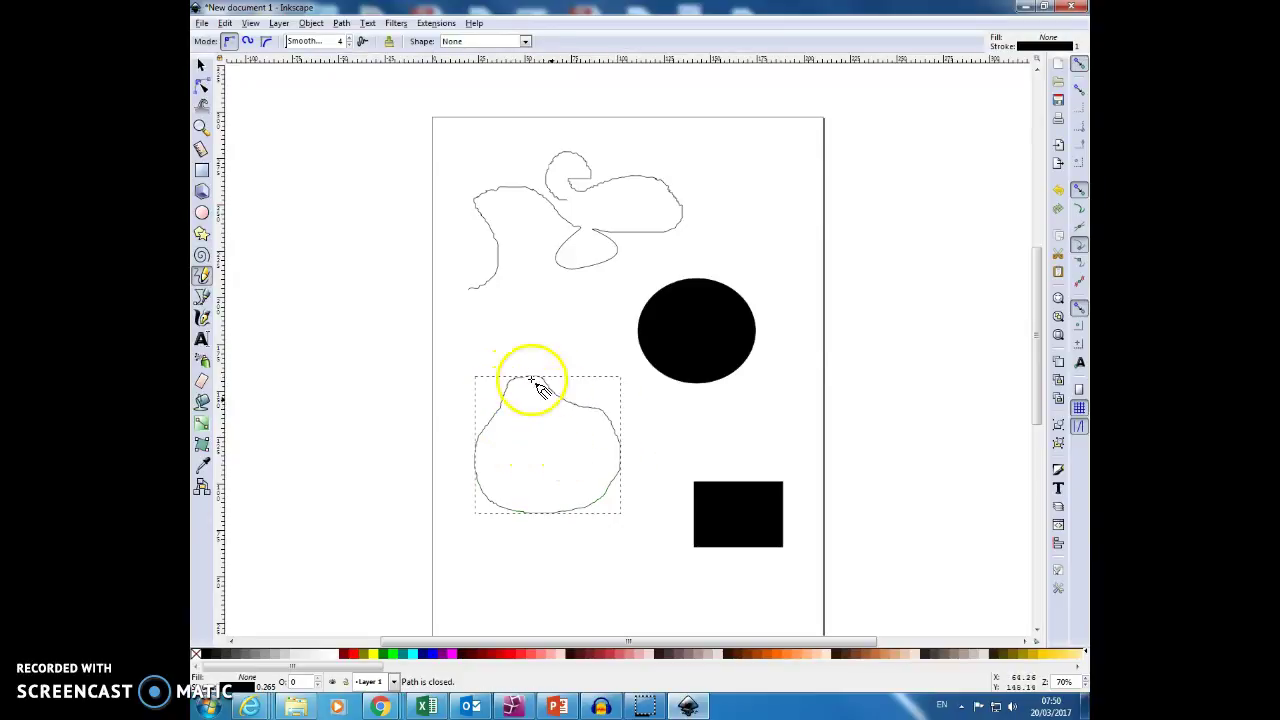
- Fill the closed freehand shape with yellow using the Paint Bucket tool, and recolour the fill magenta
{"action": "left_click", "coordinate": [203, 405]}
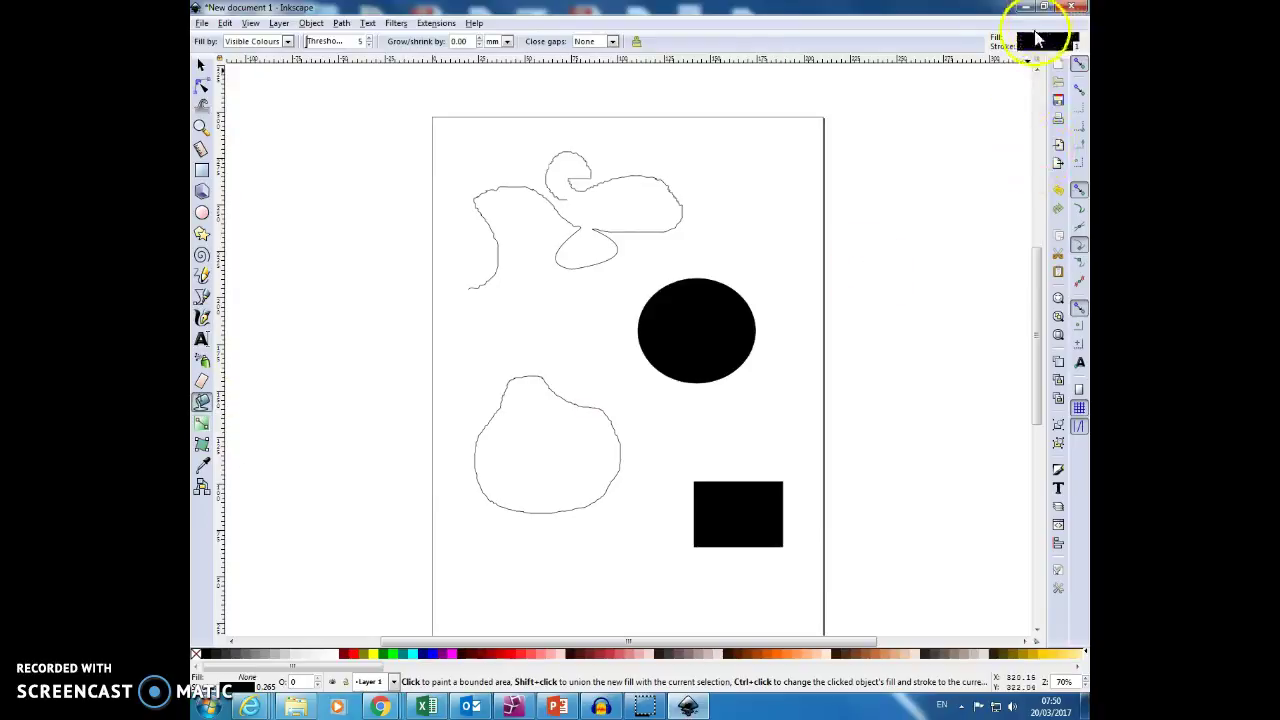
{"action": "double_click", "coordinate": [1037, 45]}
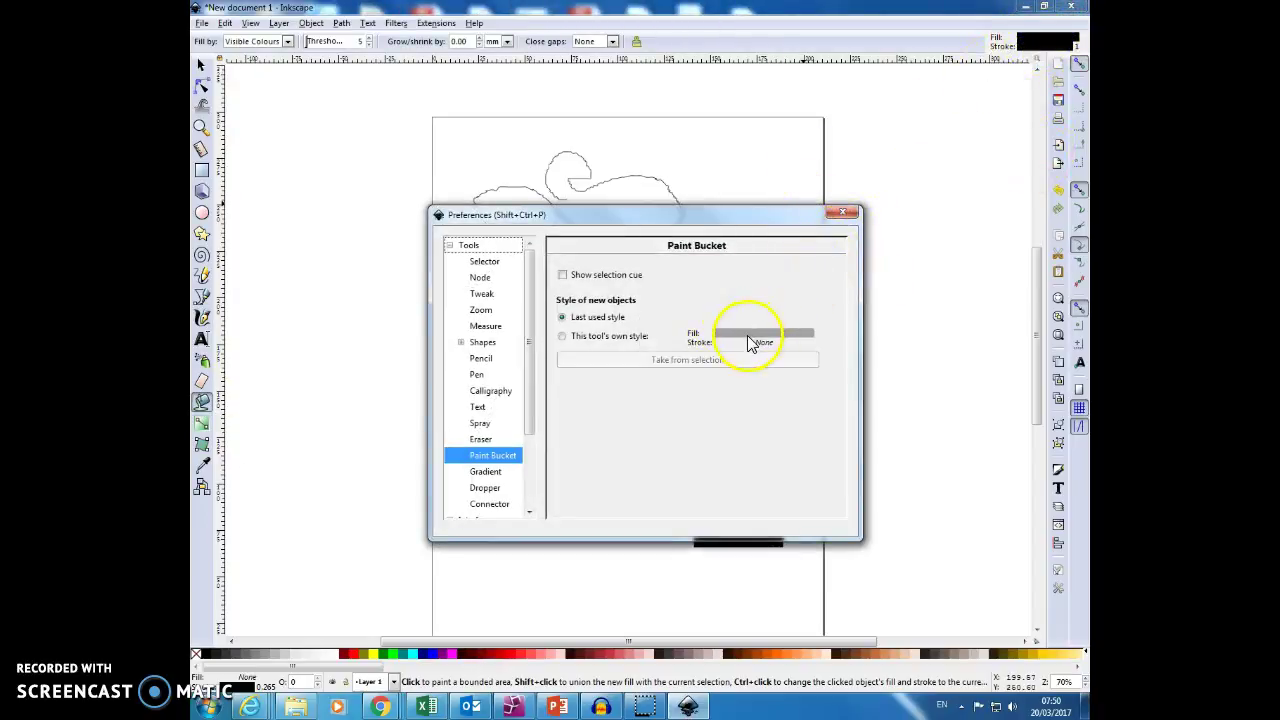
{"action": "left_click", "coordinate": [842, 212]}
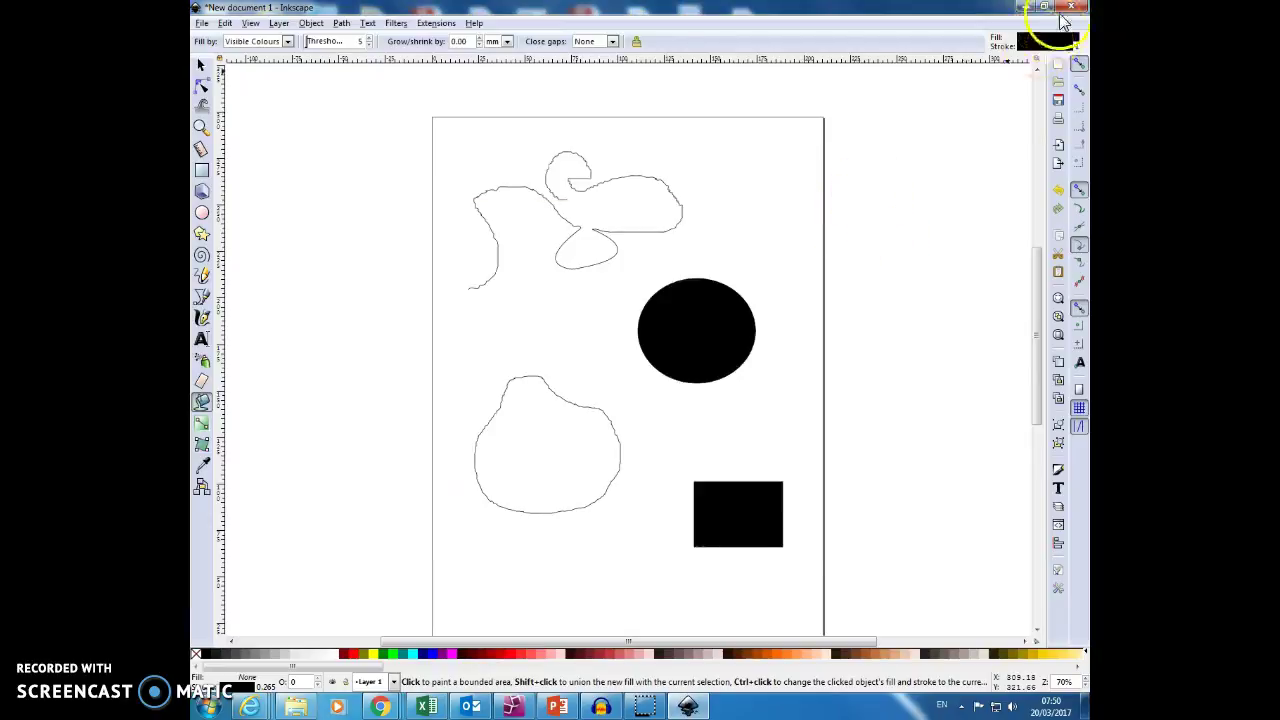
{"action": "left_click", "coordinate": [375, 657]}
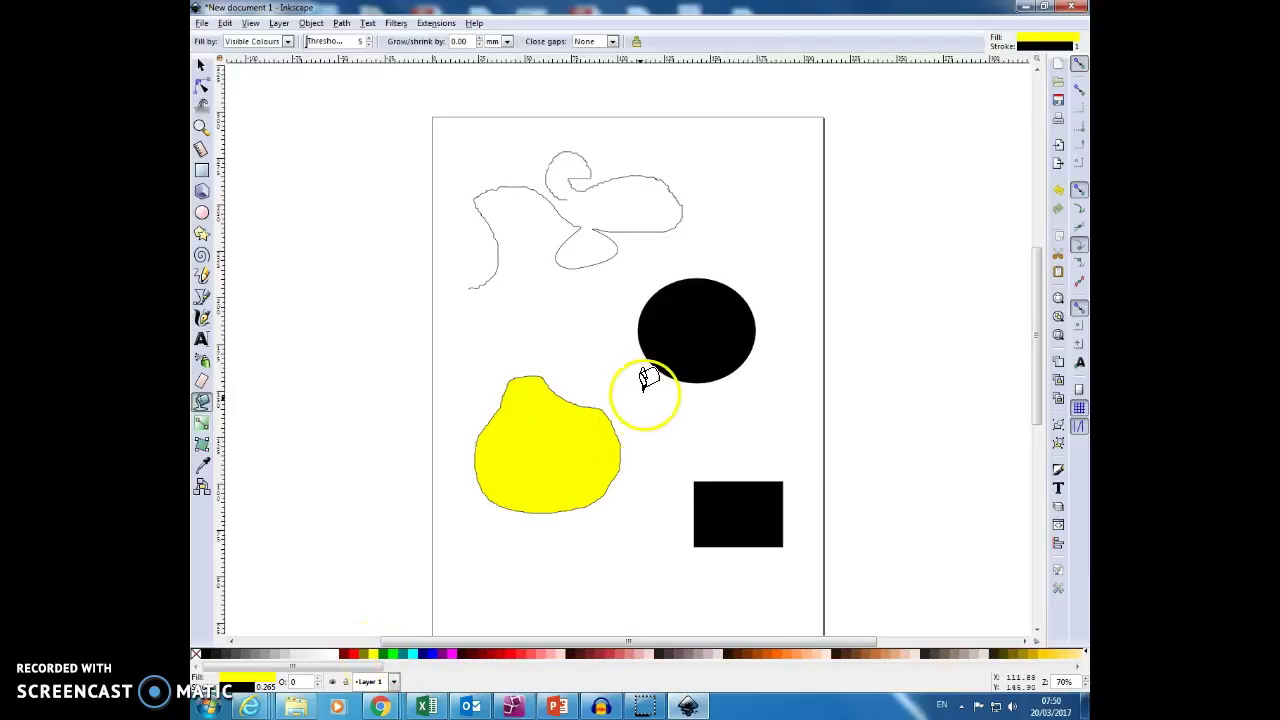
{"action": "left_click", "coordinate": [452, 657]}
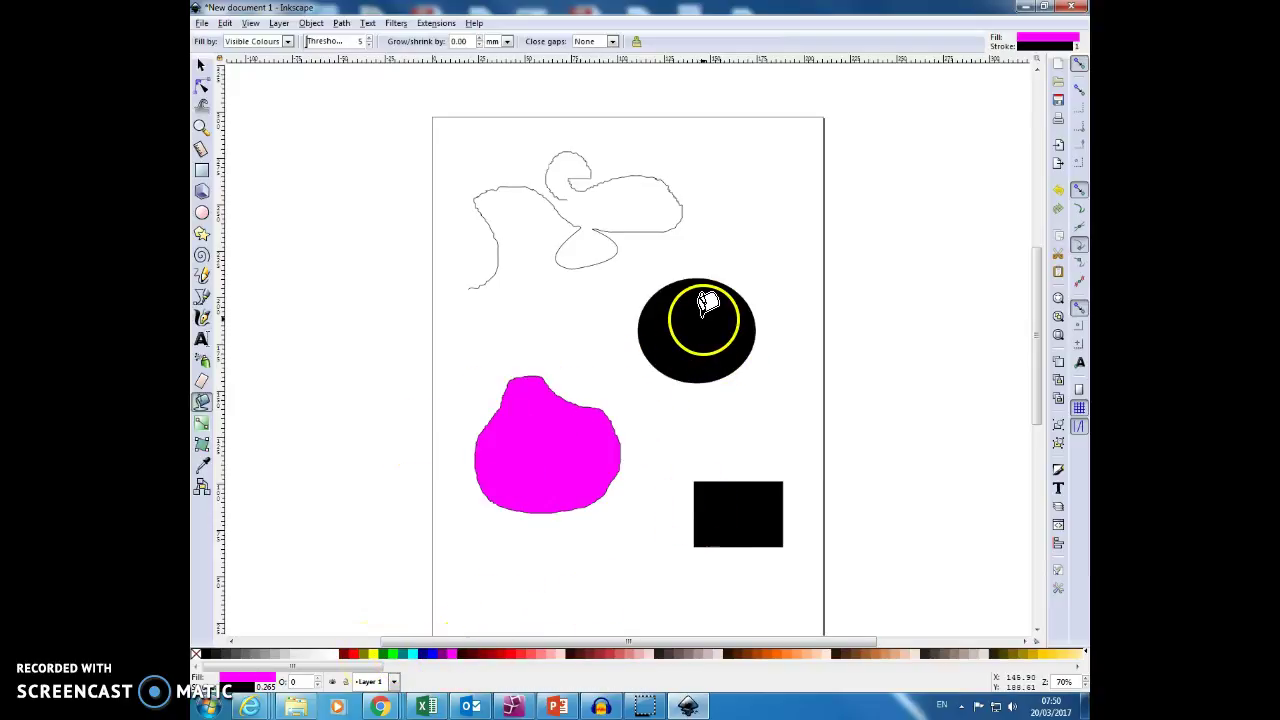
- Fill the circle and the rectangle with magenta using the Paint Bucket tool, and refill both with red
{"action": "left_click", "coordinate": [705, 305]}
{"action": "left_click", "coordinate": [712, 514]}
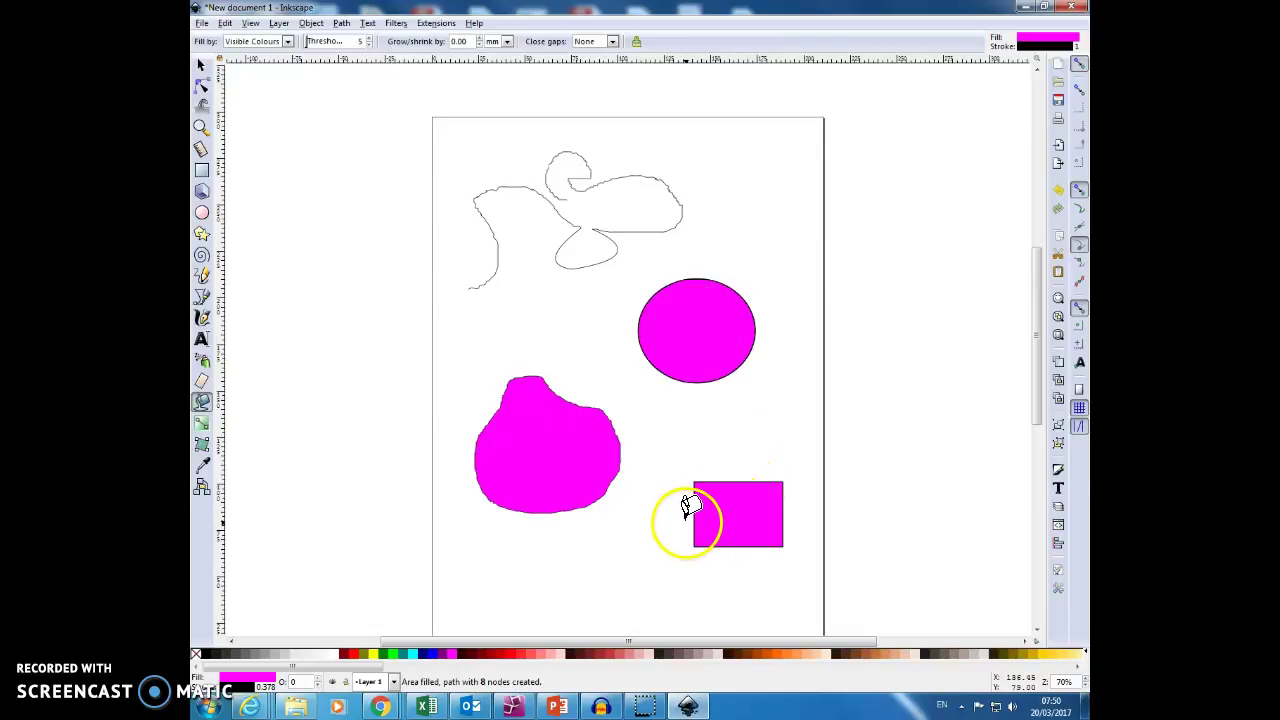
{"action": "left_click", "coordinate": [523, 658]}
{"action": "left_click", "coordinate": [720, 337]}
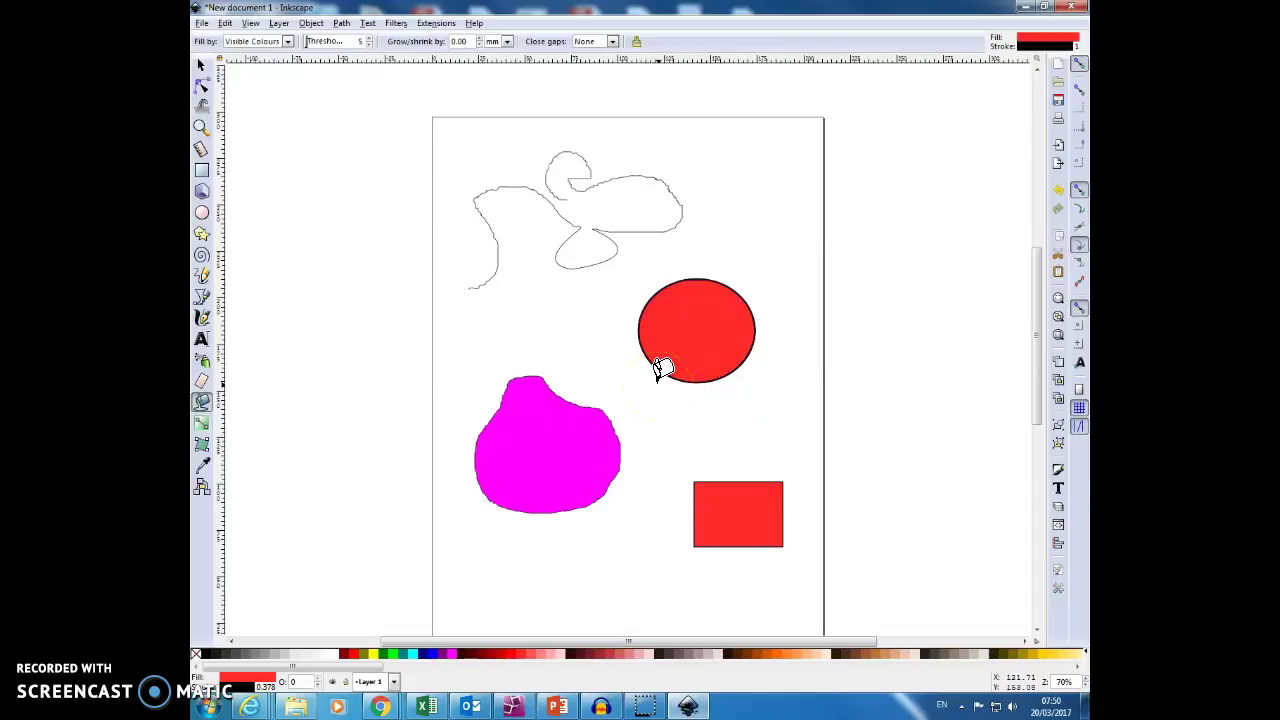
{"action": "mouse_move", "coordinate": [660, 370]}
{"action": "left_mouse_down"}
{"action": "mouse_move", "coordinate": [546, 206]}
{"action": "mouse_move", "coordinate": [591, 343]}
{"action": "mouse_move", "coordinate": [628, 385]}
{"action": "left_mouse_up"}
- Save a copy of the document to the Desktop as drawing in Inkscape SVG format
{"action": "left_click", "coordinate": [203, 23]}
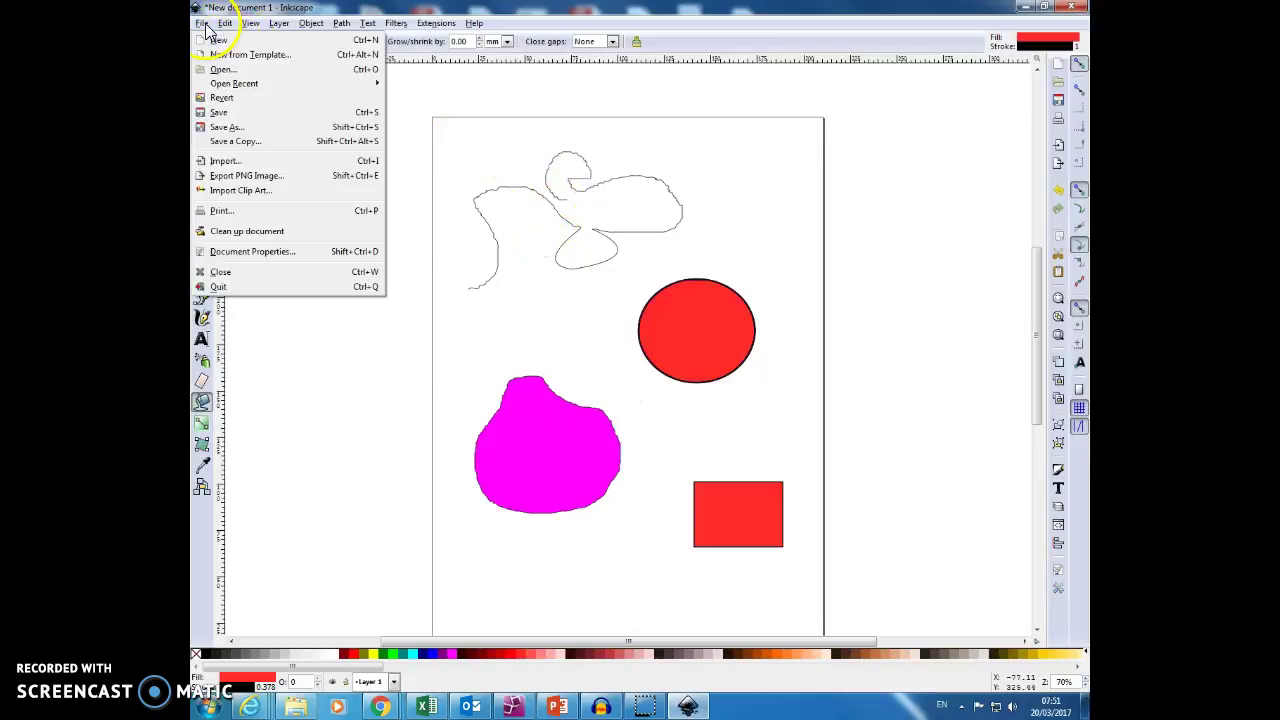
{"action": "left_click", "coordinate": [270, 140]}
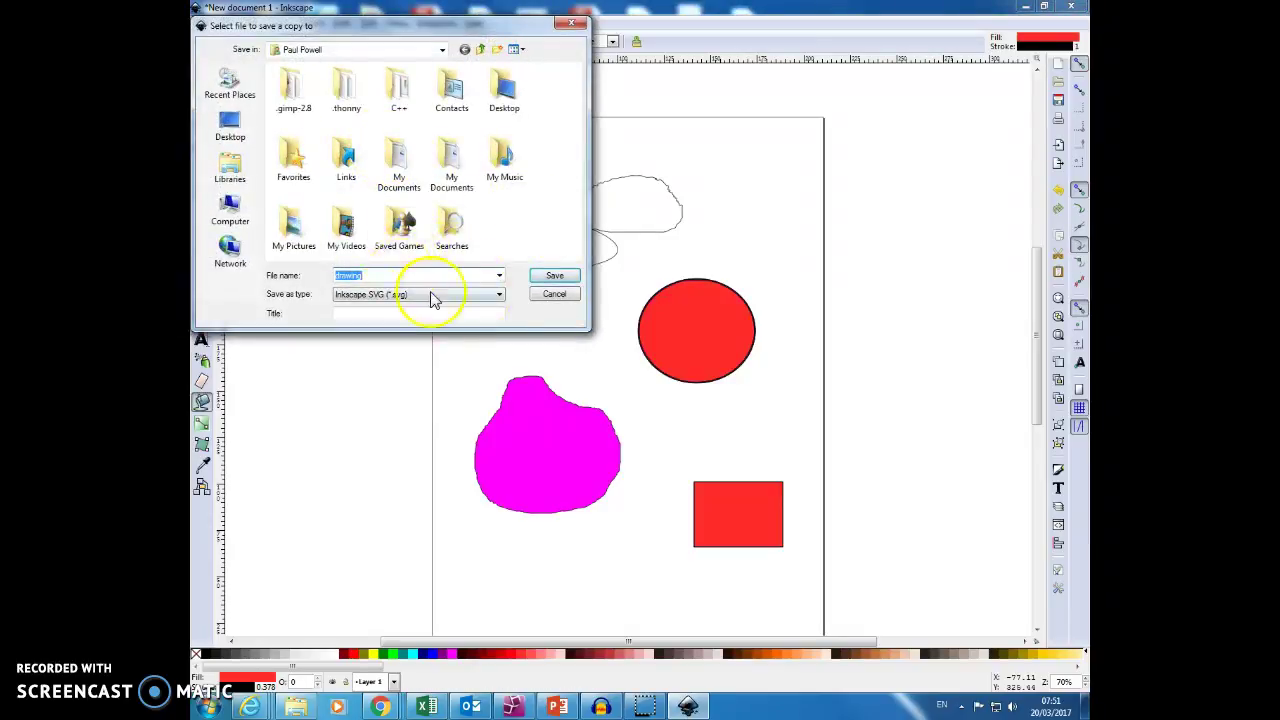
{"action": "left_click", "coordinate": [229, 122]}
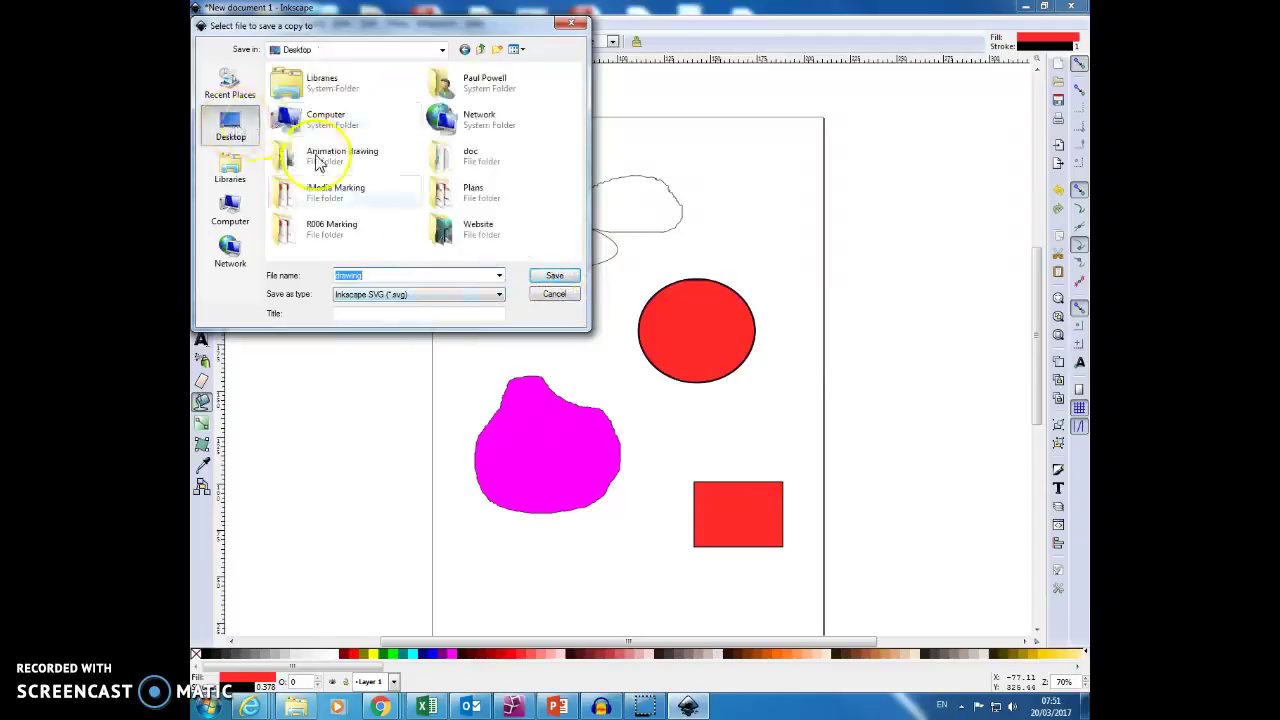
{"action": "left_click", "coordinate": [572, 277]}
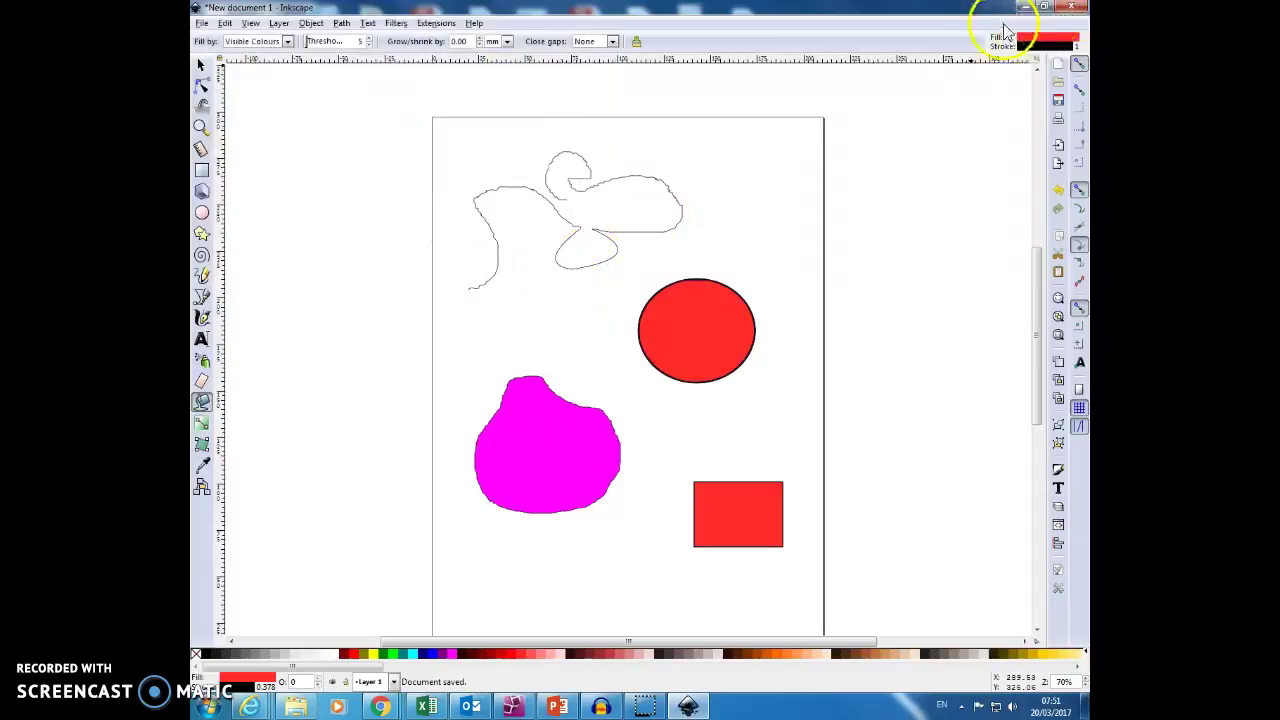
- Minimise the drawing window, open drawing.svg from the desktop in Notepad++, and clear its update and plugin update dialogs
{"action": "left_click", "coordinate": [1022, 8]}
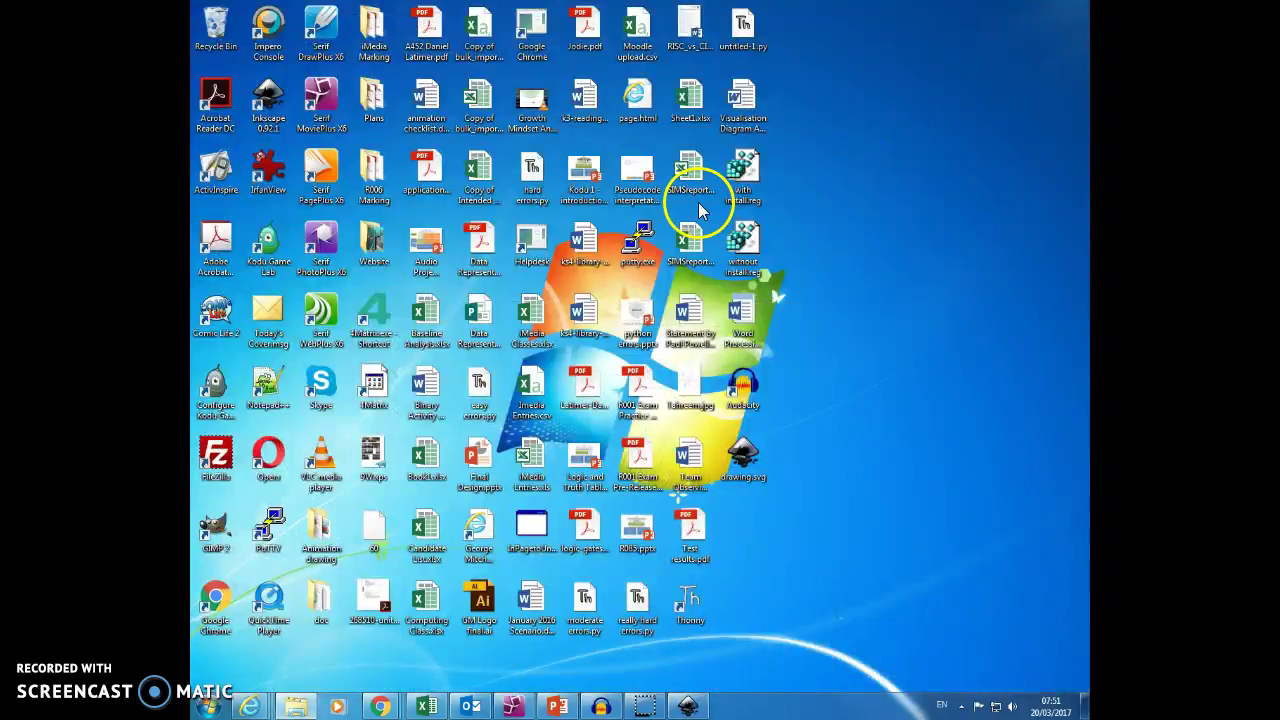
{"action": "left_click", "coordinate": [739, 466]}
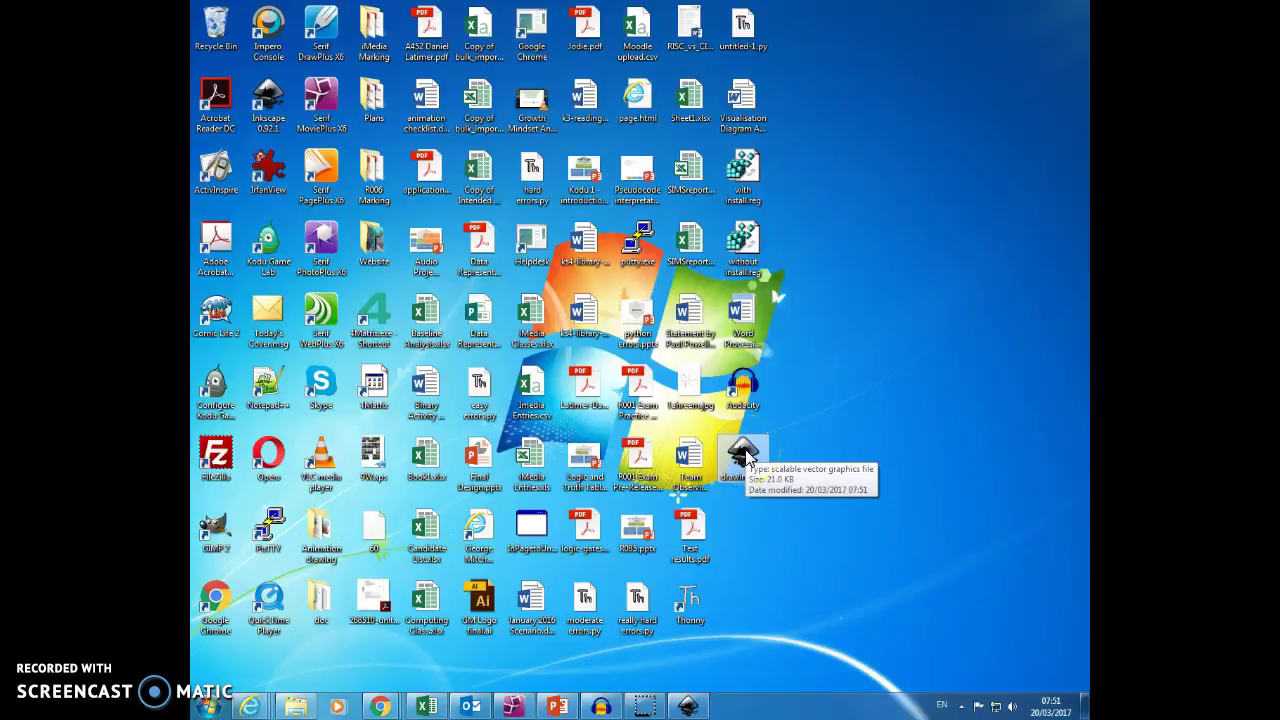
{"action": "right_click", "coordinate": [746, 455]}
{"action": "left_click", "coordinate": [865, 312]}
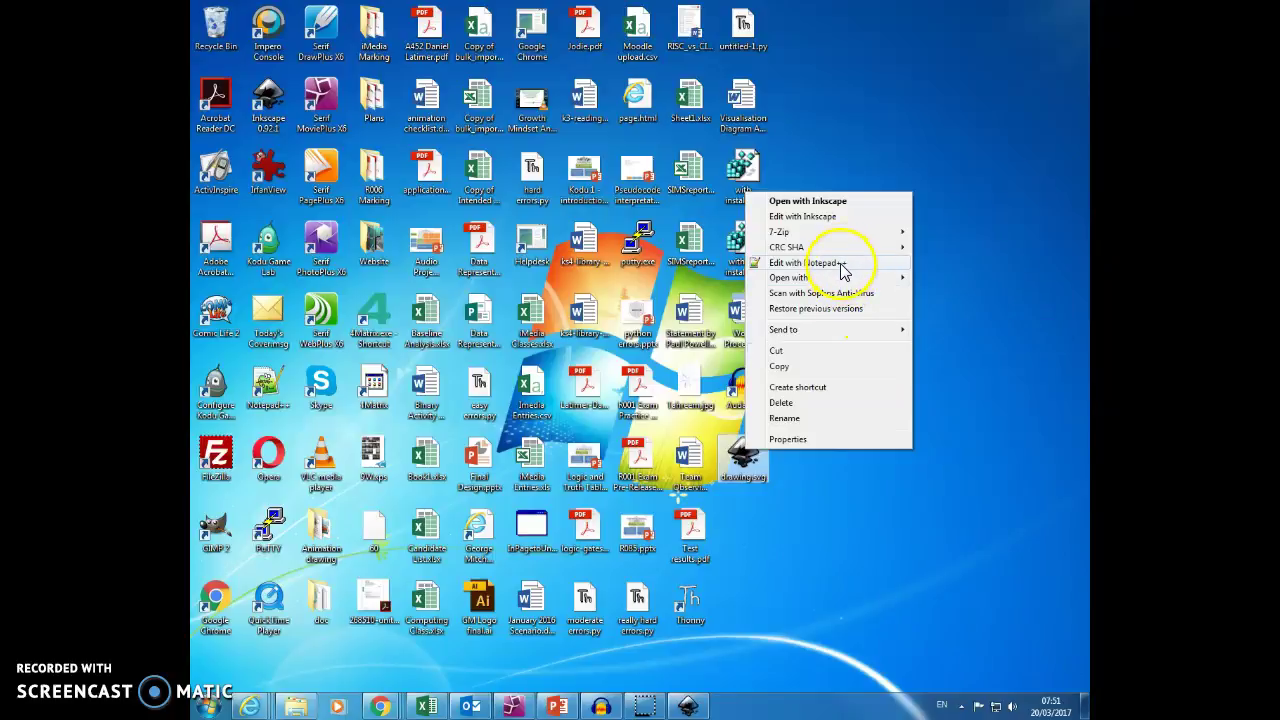
{"action": "left_click", "coordinate": [841, 266]}
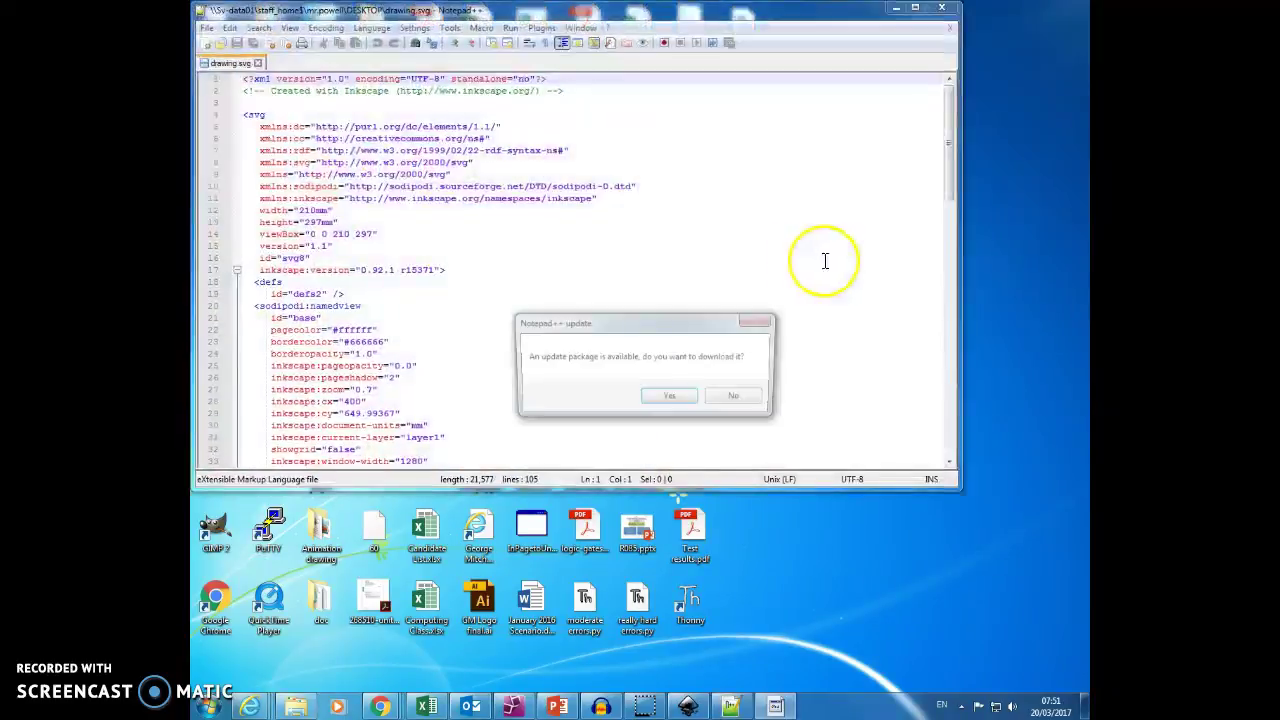
{"action": "left_click", "coordinate": [670, 398]}
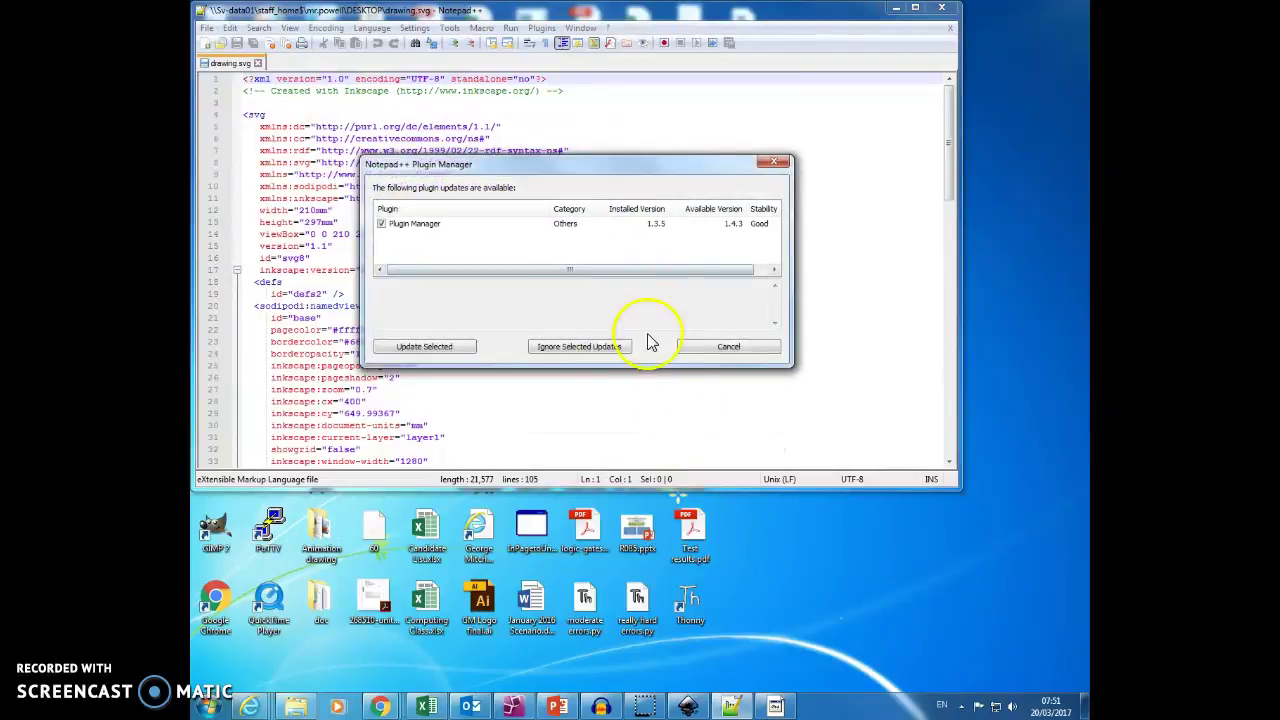
{"action": "left_click", "coordinate": [753, 350]}
- Examine the SVG source code from the document header down to the path entries with their fill and stroke styles
{"action": "scroll", "coordinate": [451, 271], "scroll_direction": "down", "scroll_amount": 15}
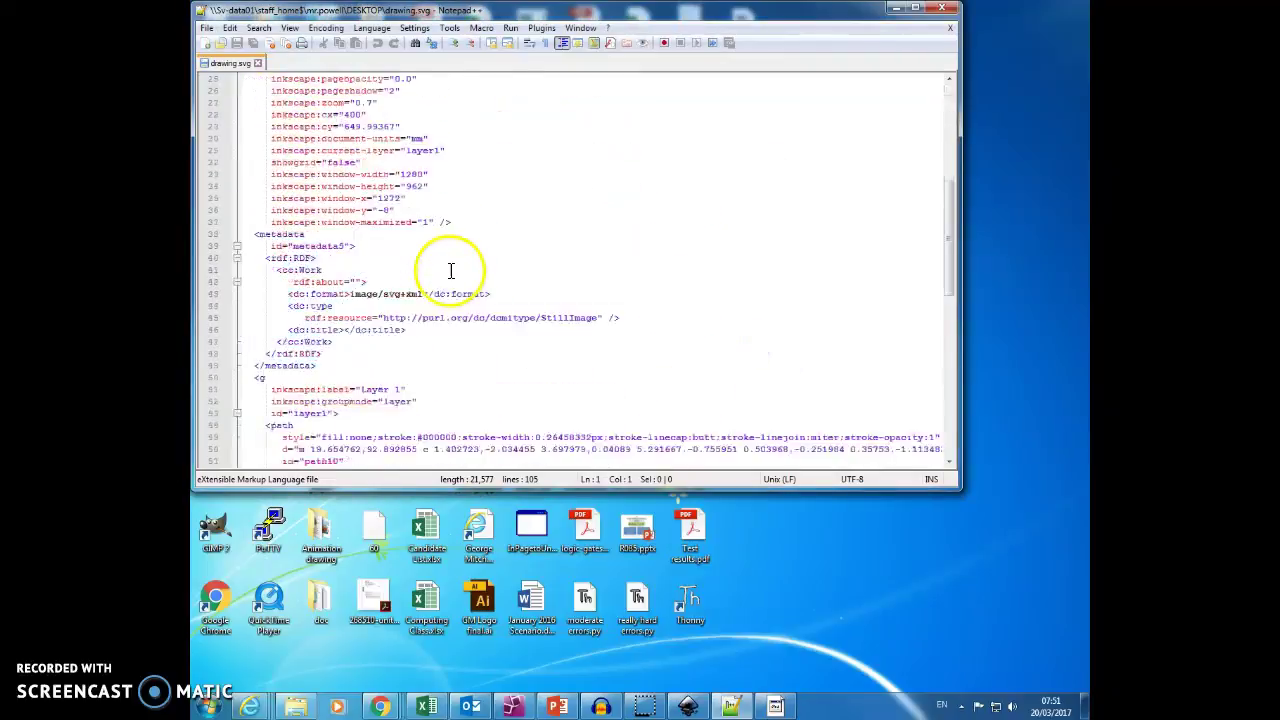
{"action": "scroll", "coordinate": [451, 271], "scroll_direction": "down", "scroll_amount": 5}
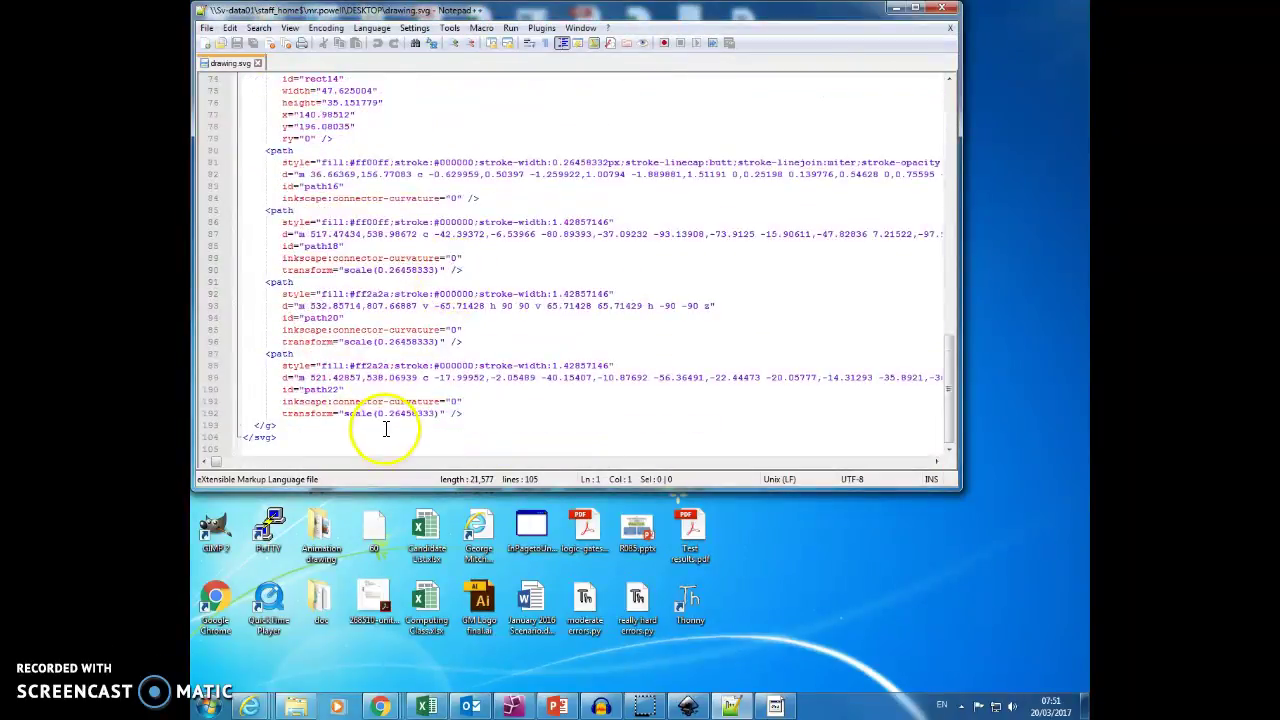
{"action": "scroll", "coordinate": [508, 283], "scroll_direction": "up", "scroll_amount": 3}
{"action": "scroll", "coordinate": [508, 283], "scroll_direction": "up", "scroll_amount": 20}
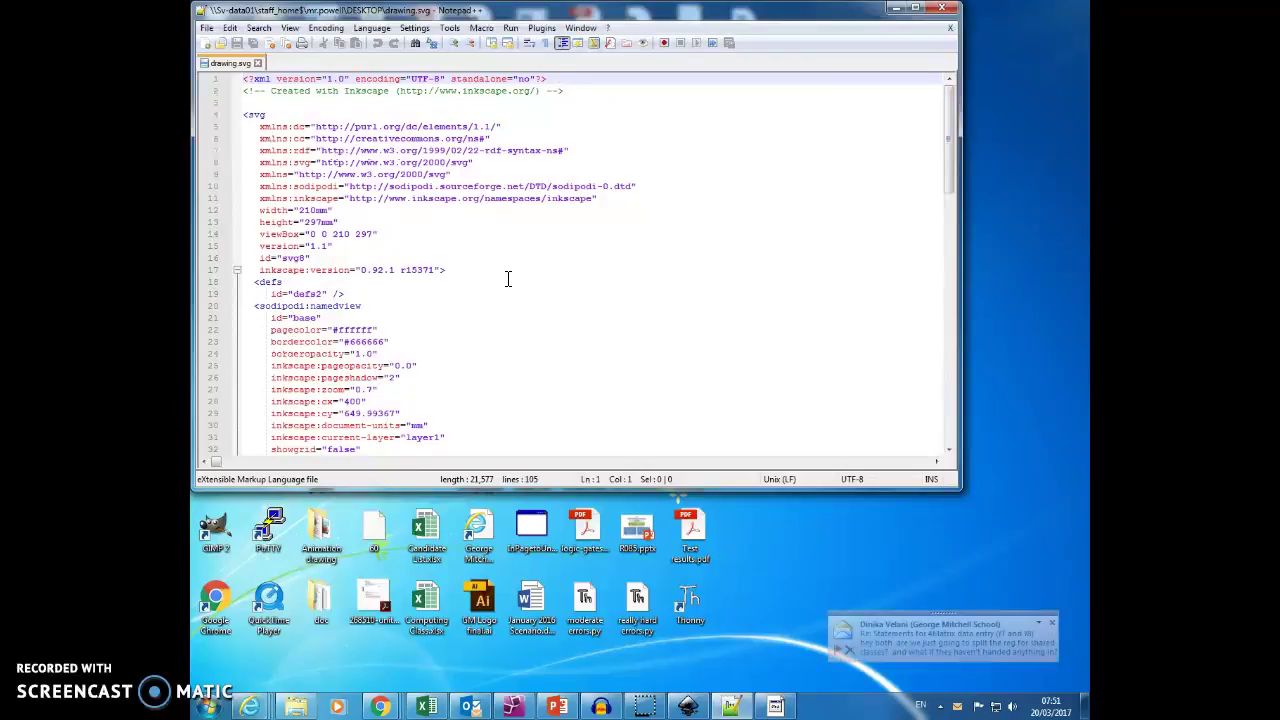
{"action": "left_click", "coordinate": [1052, 623]}
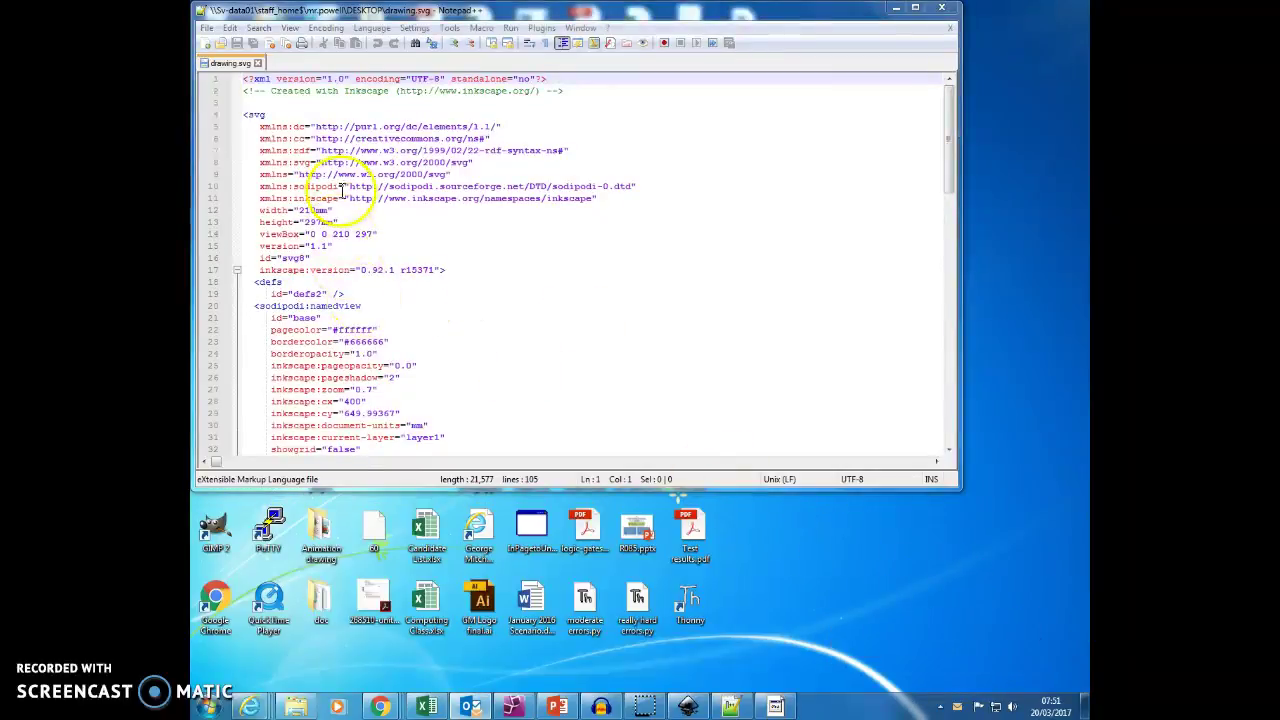